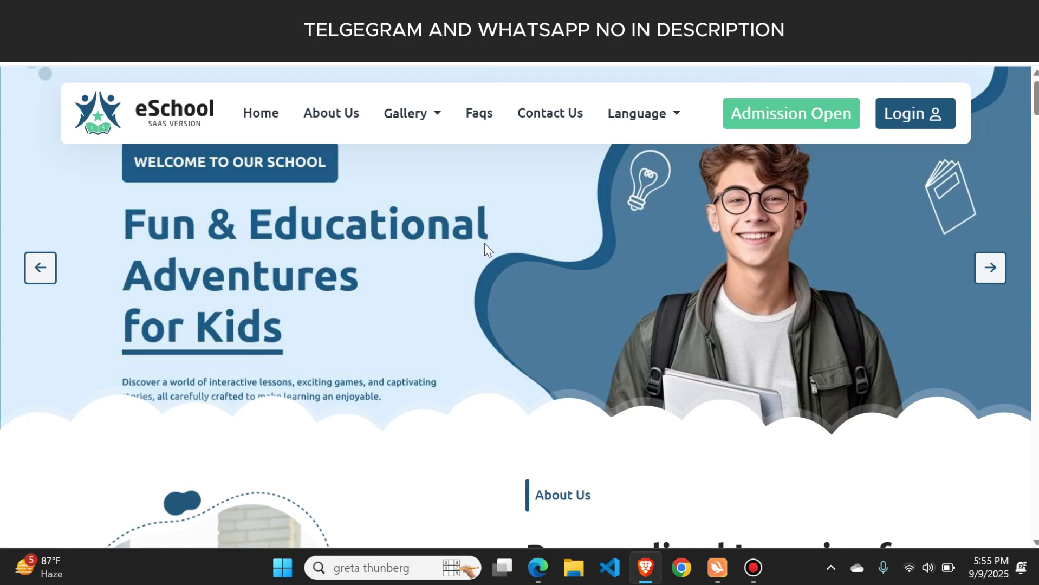
Scroll over the public landing page, then switch to the Crestwood Academy admin dashboard window
{"action": "scroll", "coordinate": [485, 244], "scroll_direction": "down", "scroll_amount": 5}
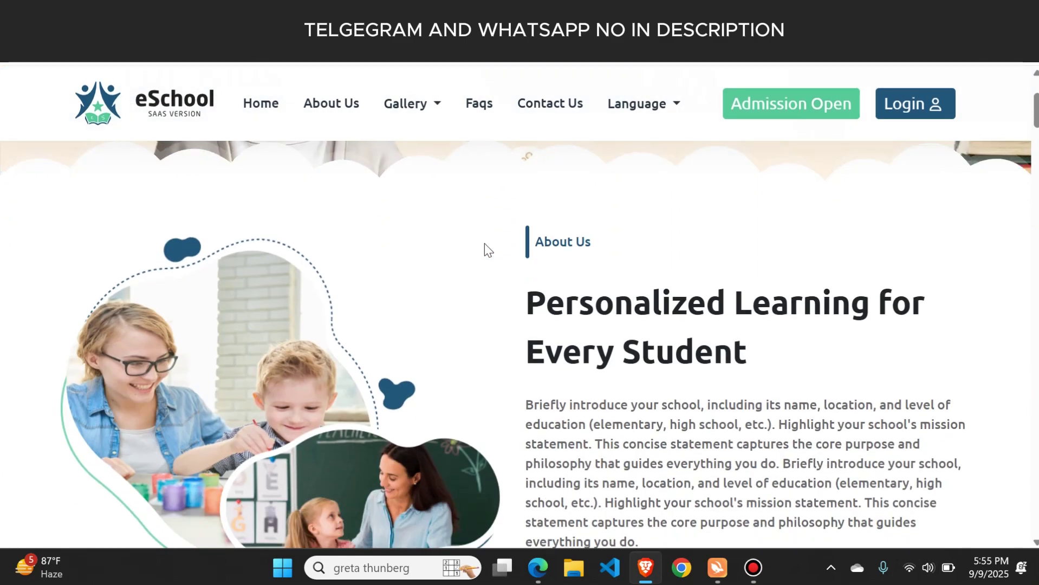
{"action": "scroll", "coordinate": [485, 244], "scroll_direction": "up", "scroll_amount": 5}
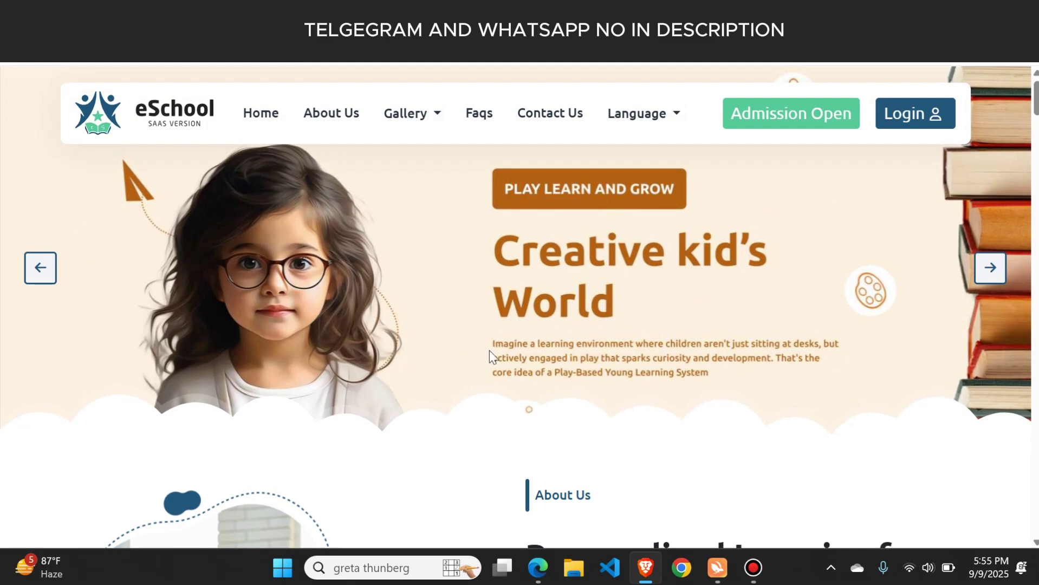
{"action": "scroll", "coordinate": [546, 346], "scroll_direction": "down", "scroll_amount": 5}
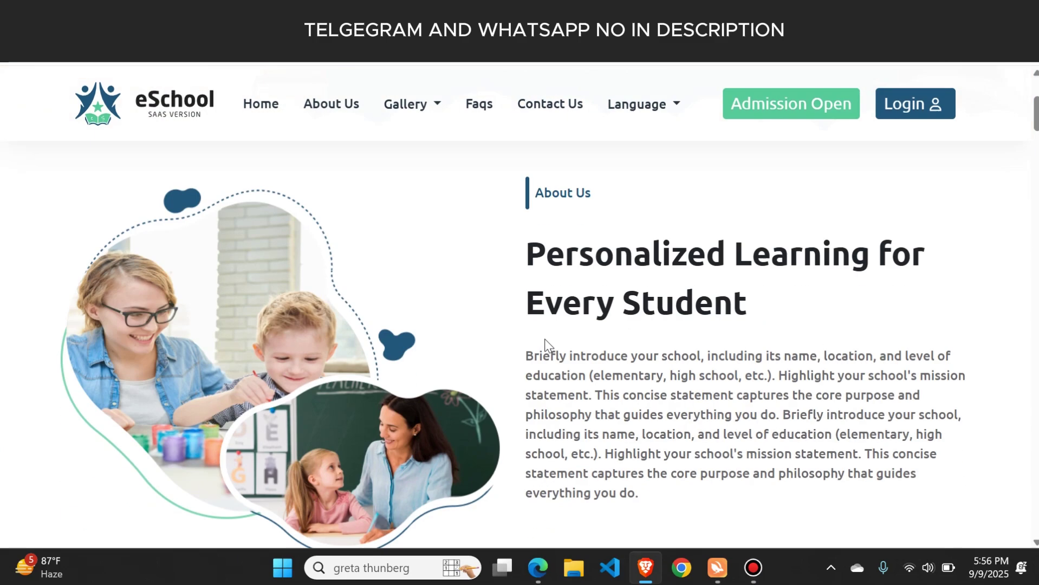
{"action": "scroll", "coordinate": [547, 345], "scroll_direction": "down", "scroll_amount": 5}
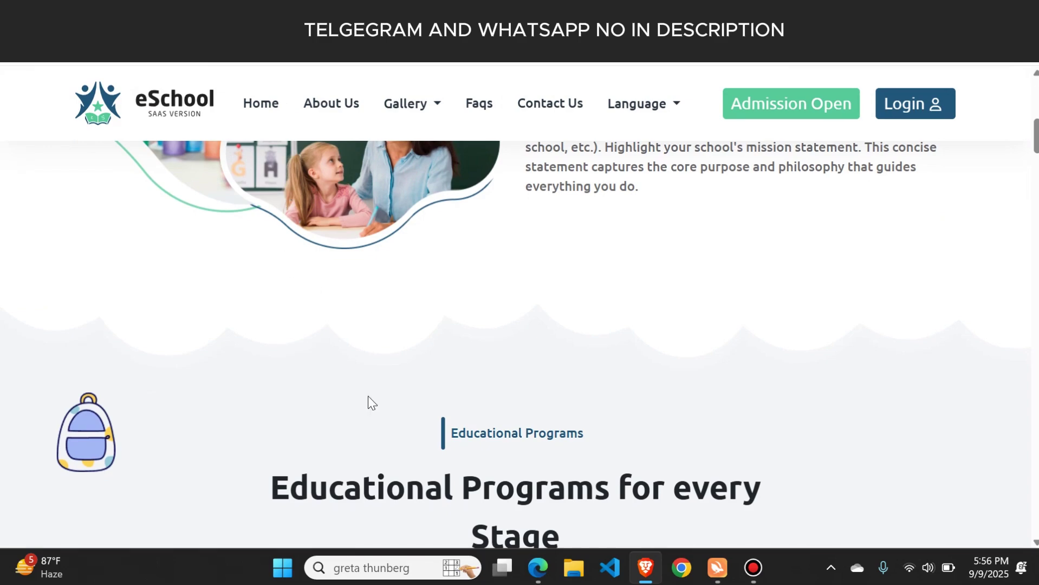
{"action": "scroll", "coordinate": [480, 328], "scroll_direction": "up", "scroll_amount": 8}
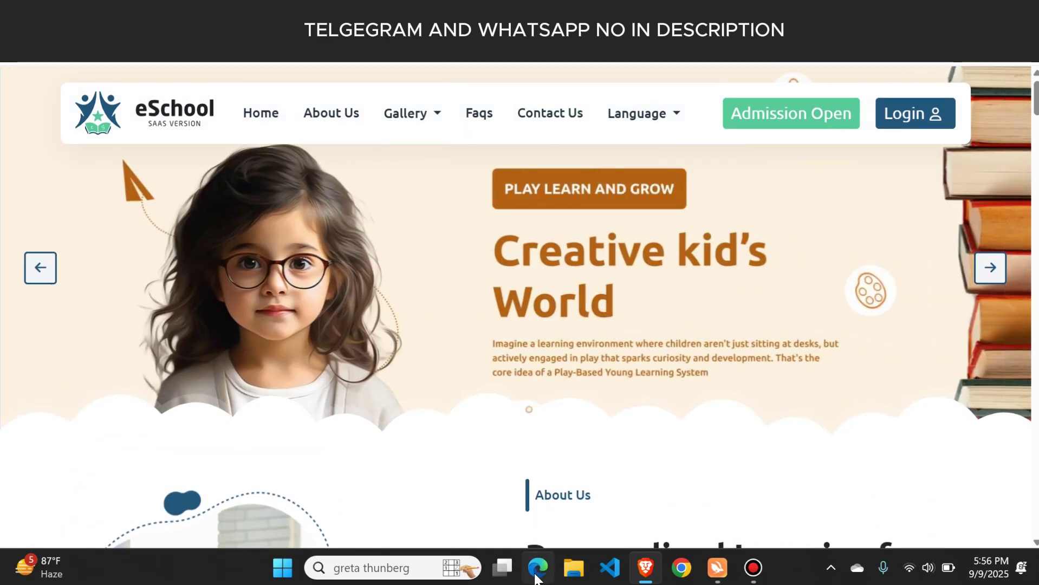
{"action": "left_click", "coordinate": [535, 575]}
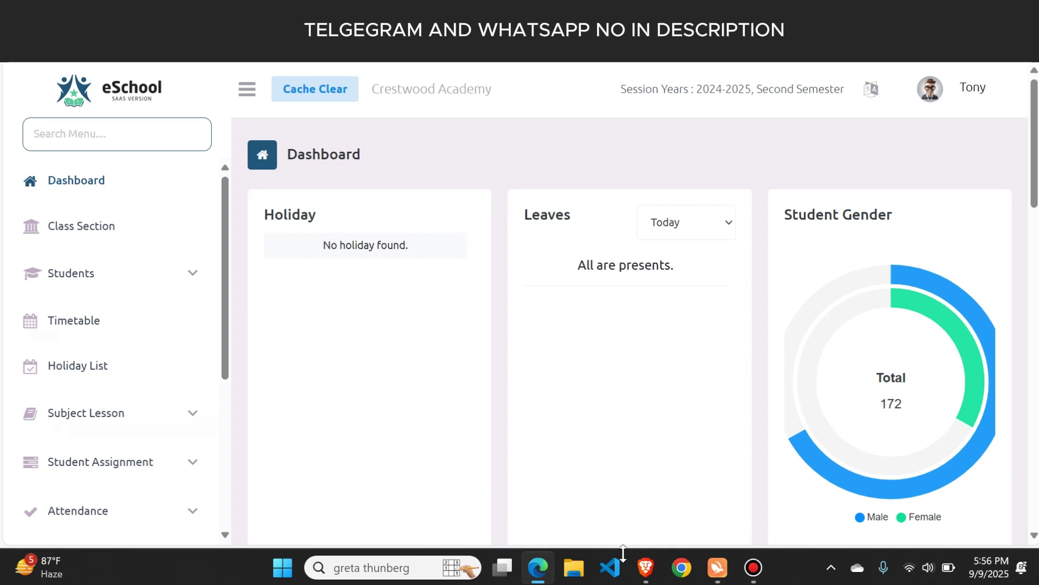
Switch to the Brave window showing the eSchool public homepage
{"action": "left_click", "coordinate": [647, 576]}
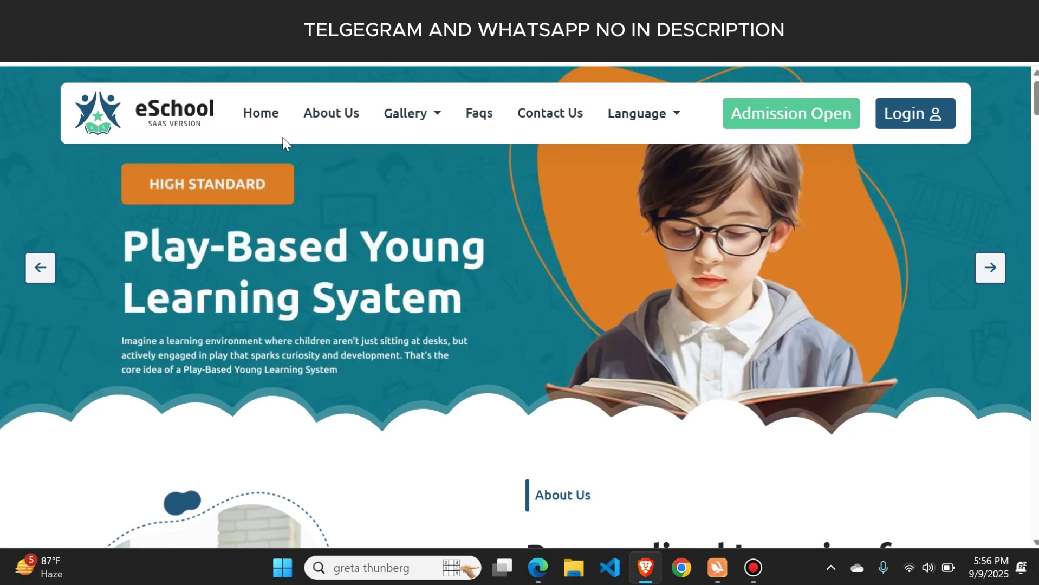
Step the hero carousel back two slides to the Play-Based Young Learning slide
{"action": "scroll", "coordinate": [379, 406], "scroll_direction": "down", "scroll_amount": 5}
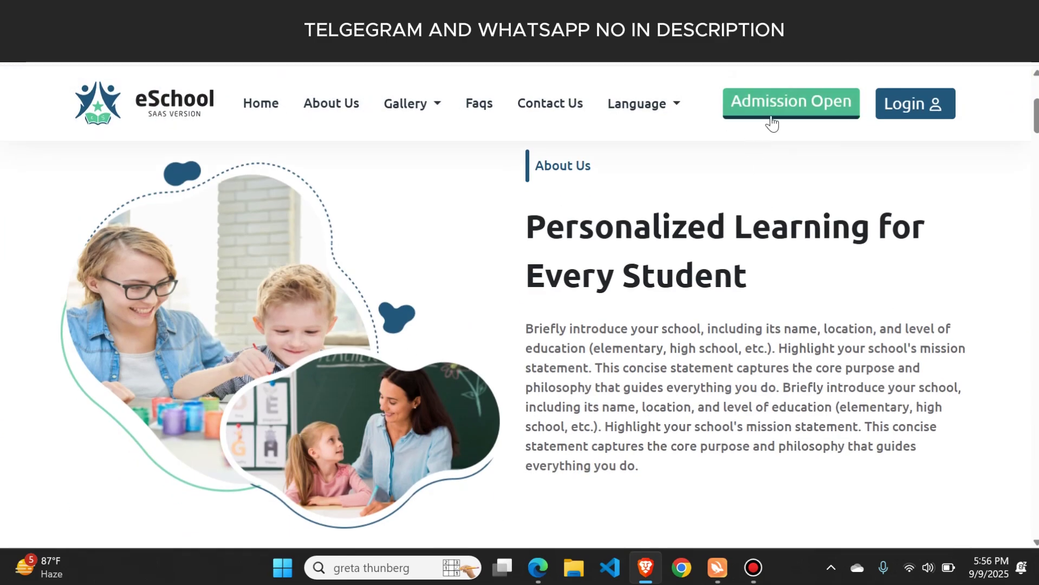
{"action": "scroll", "coordinate": [424, 284], "scroll_direction": "up", "scroll_amount": 5}
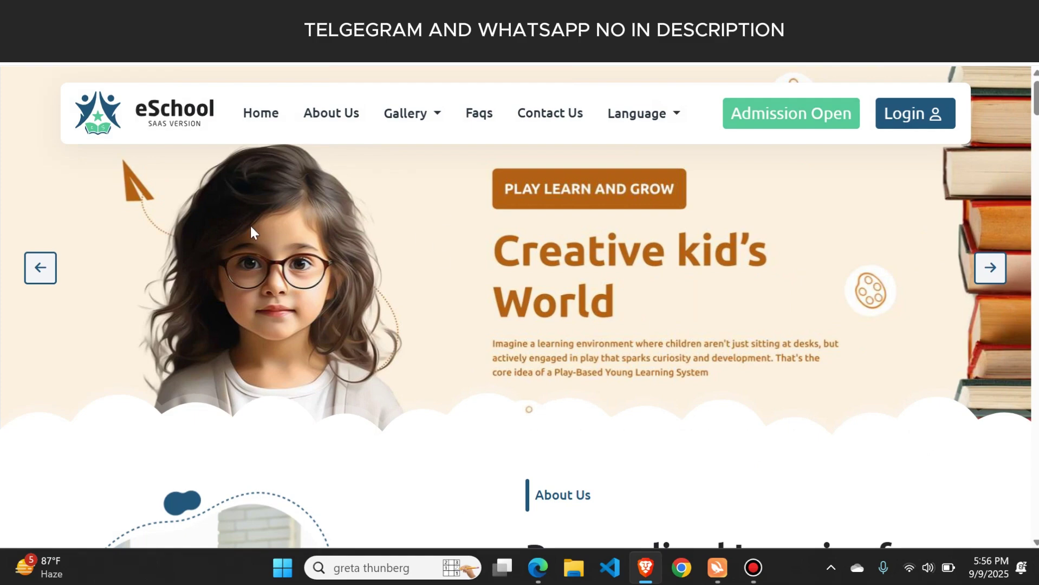
{"action": "left_click", "coordinate": [33, 270]}
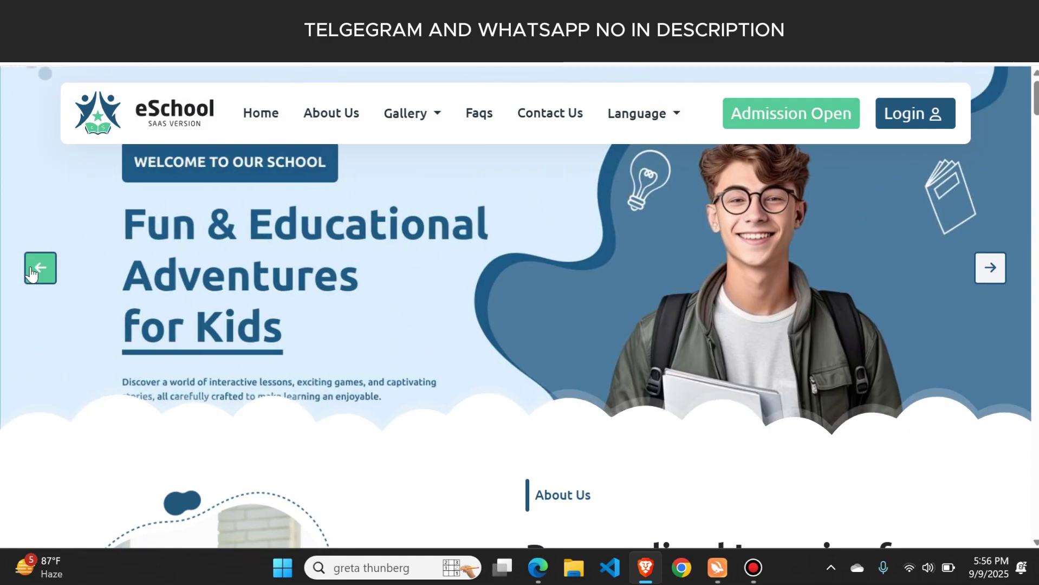
{"action": "left_click", "coordinate": [32, 271]}
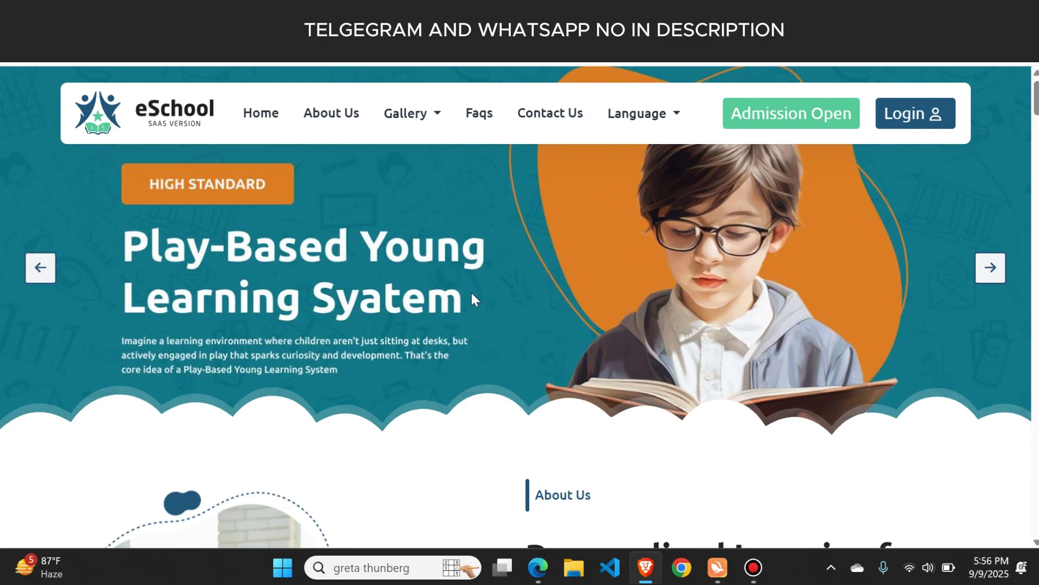
Highlight the About Us heading and opening text, then continue to Educational Programs
{"action": "scroll", "coordinate": [356, 420], "scroll_direction": "down", "scroll_amount": 5}
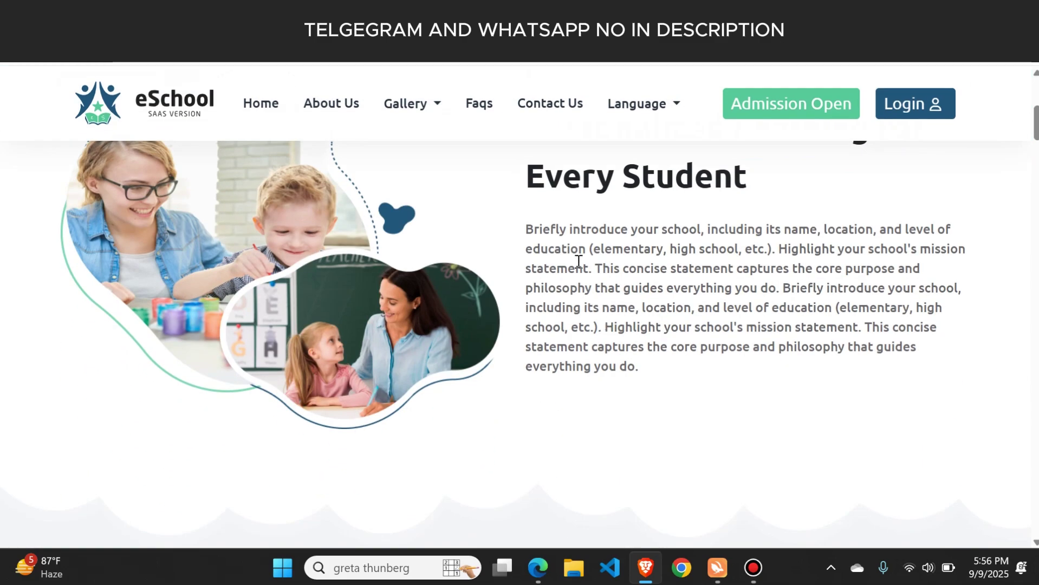
{"action": "scroll", "coordinate": [578, 261], "scroll_direction": "up", "scroll_amount": 1}
{"action": "left_click_drag", "start_coordinate": [533, 192], "coordinate": [610, 371]}
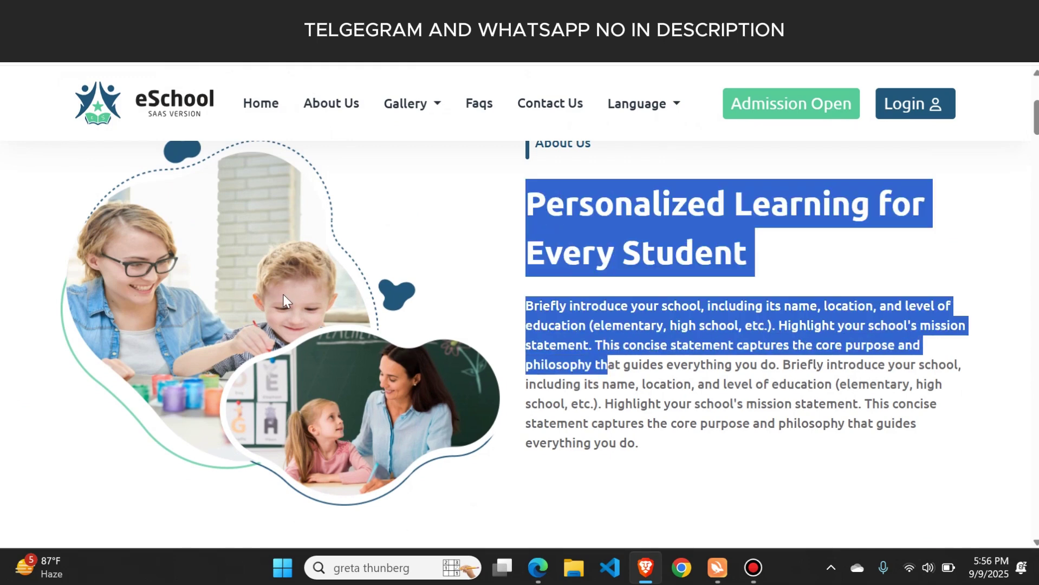
{"action": "scroll", "coordinate": [284, 294], "scroll_direction": "down", "scroll_amount": 4}
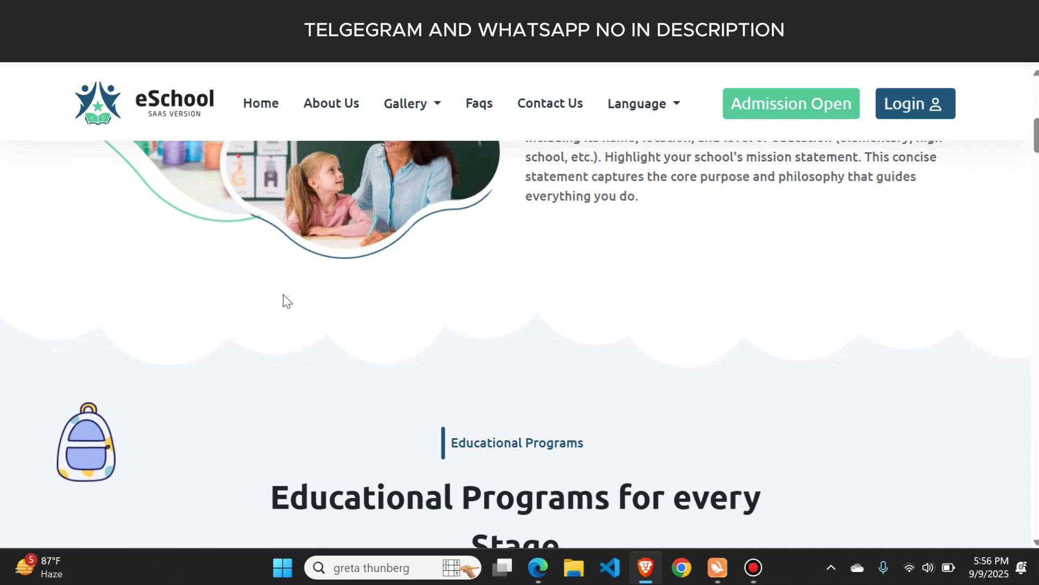
Scroll past the program cards, admissions banner and announcements to the stats cards
{"action": "scroll", "coordinate": [284, 301], "scroll_direction": "down", "scroll_amount": 8}
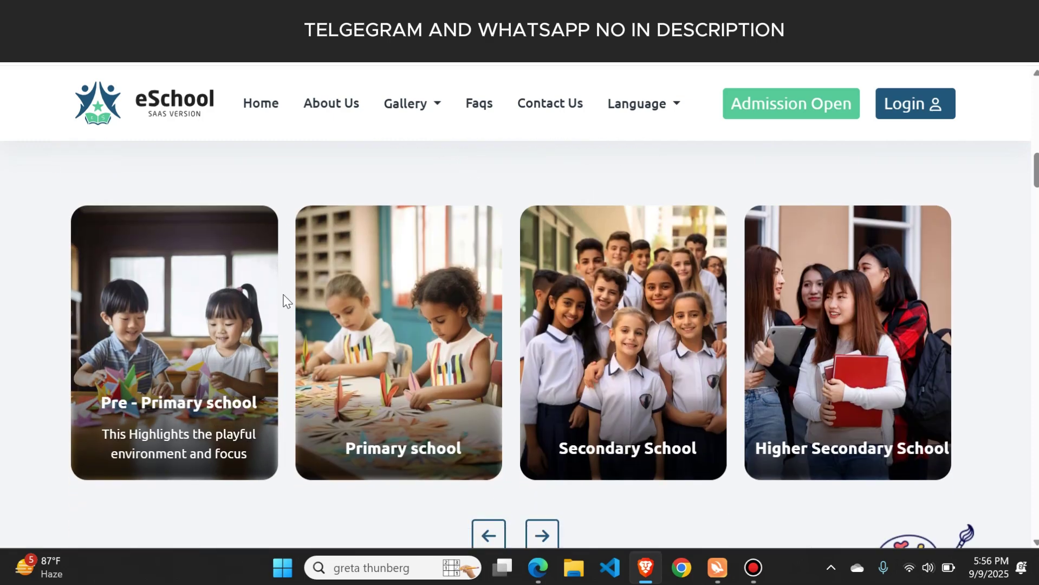
{"action": "scroll", "coordinate": [285, 299], "scroll_direction": "down", "scroll_amount": 1}
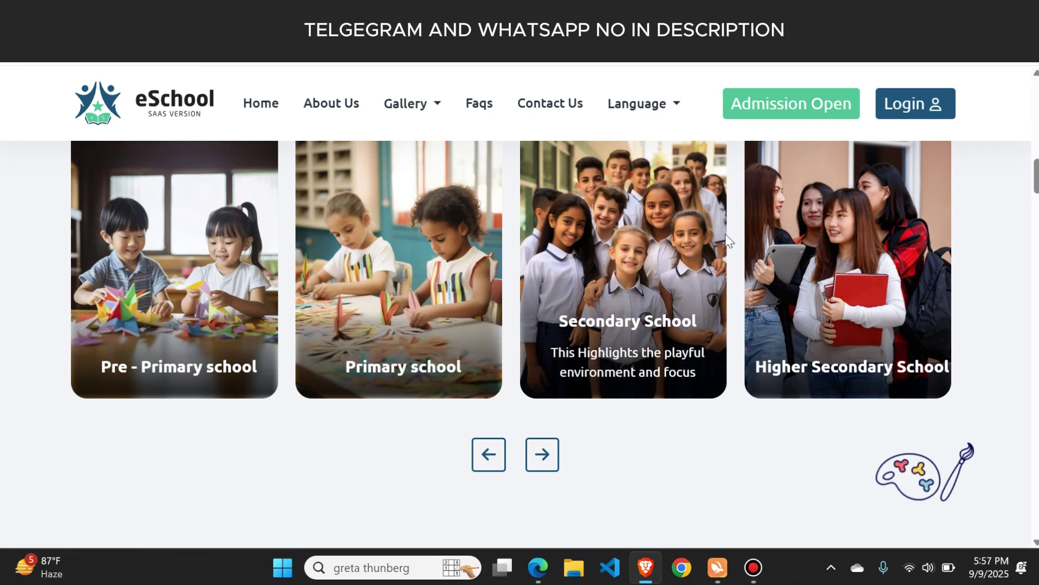
{"action": "scroll", "coordinate": [547, 466], "scroll_direction": "down", "scroll_amount": 5}
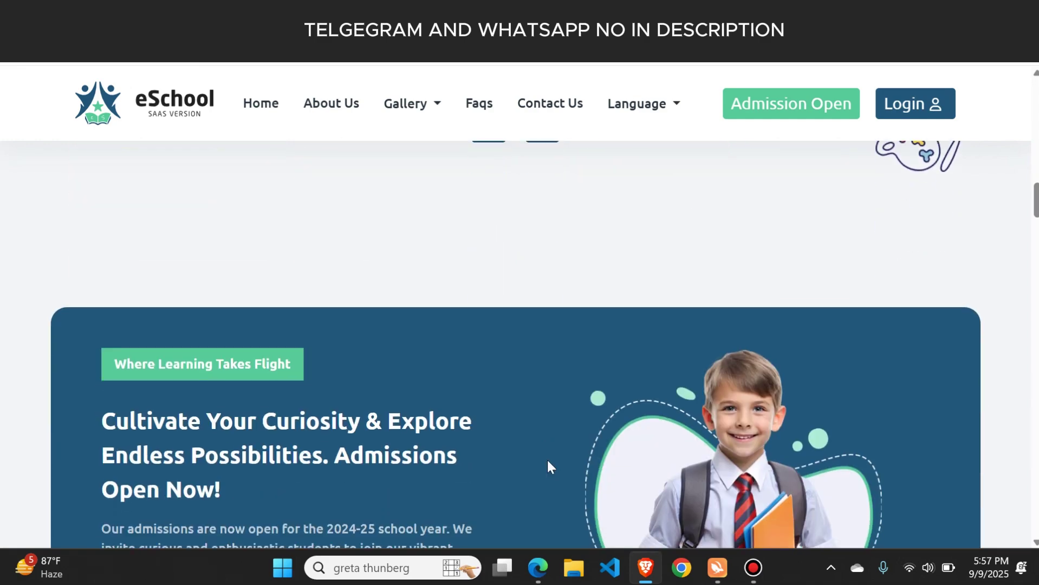
{"action": "scroll", "coordinate": [455, 236], "scroll_direction": "down", "scroll_amount": 4}
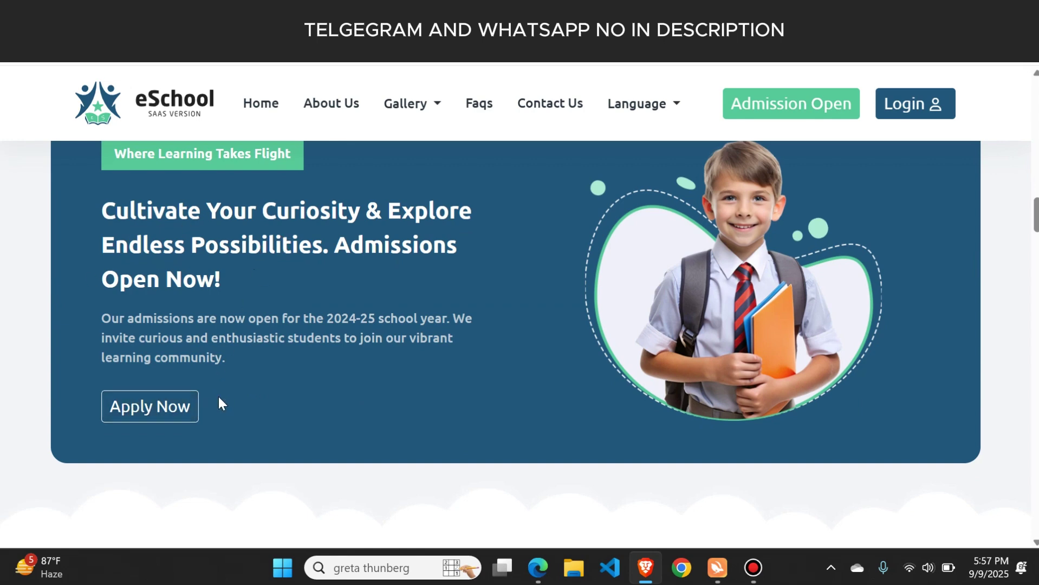
{"action": "scroll", "coordinate": [220, 401], "scroll_direction": "down", "scroll_amount": 3}
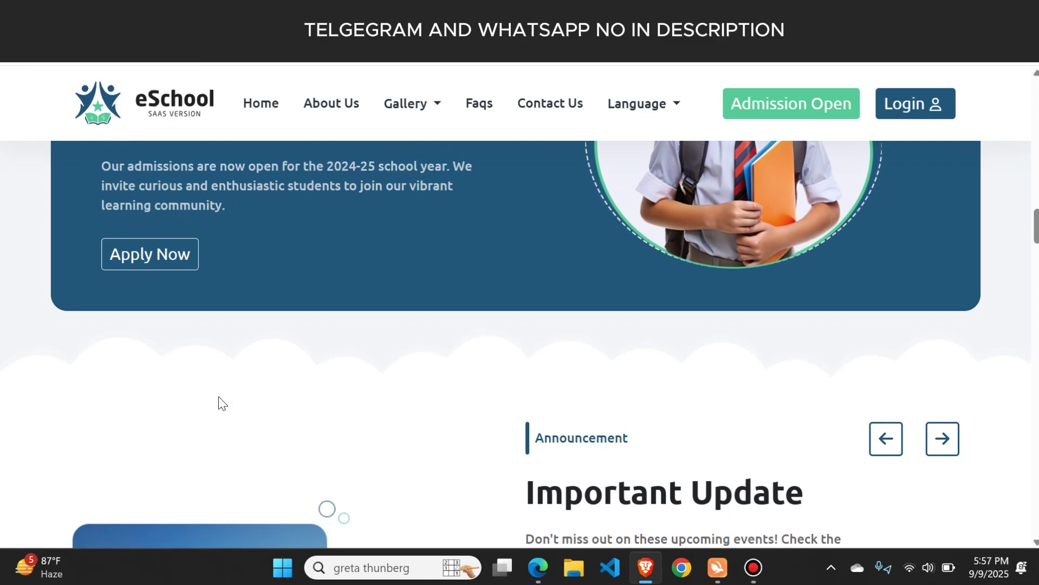
{"action": "scroll", "coordinate": [549, 343], "scroll_direction": "down", "scroll_amount": 5}
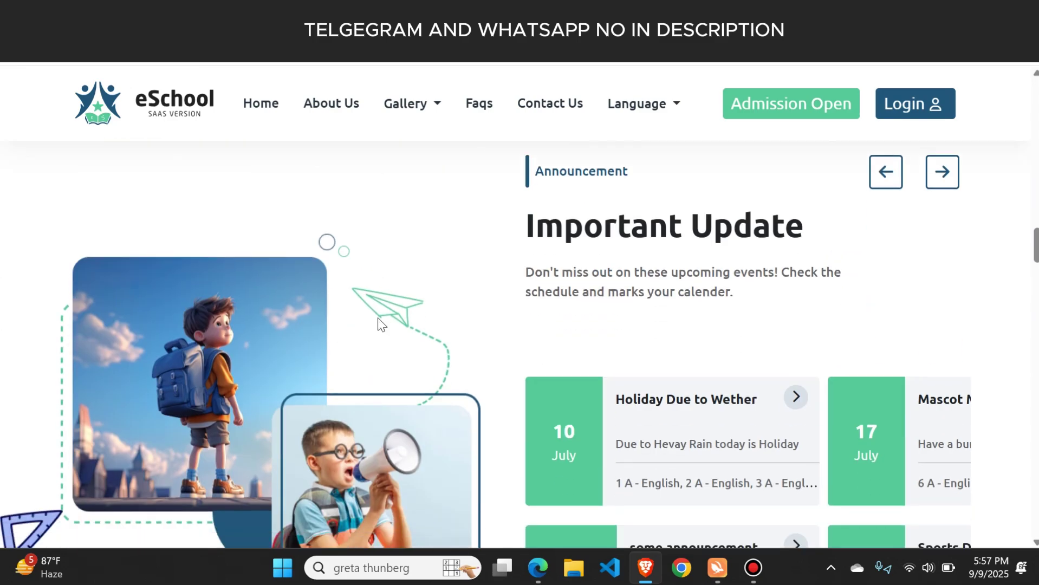
{"action": "scroll", "coordinate": [378, 324], "scroll_direction": "down", "scroll_amount": 12}
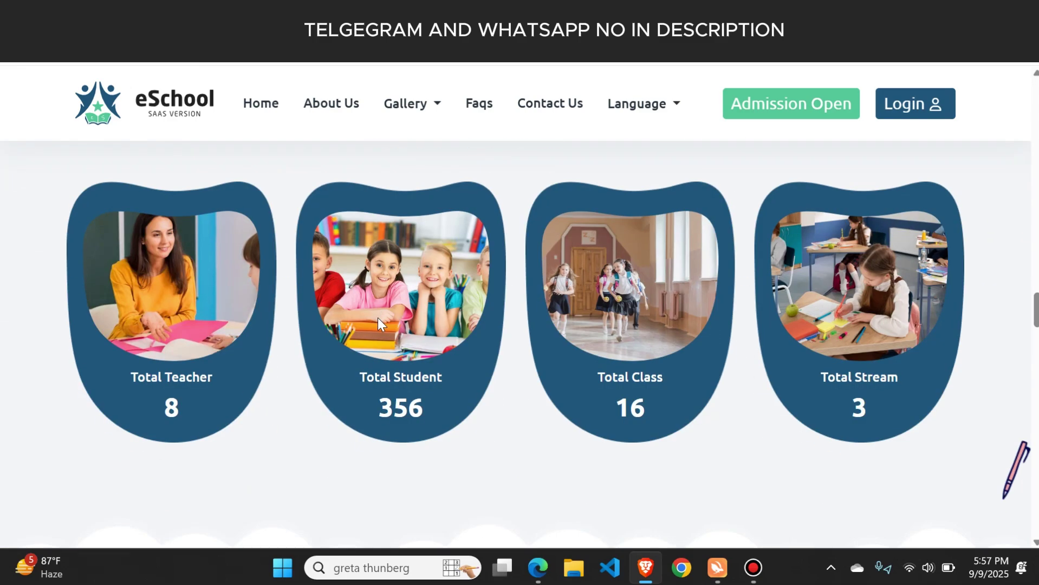
Highlight the stats figures: 8 teachers, 356 students and the class count
{"action": "left_click_drag", "start_coordinate": [186, 400], "coordinate": [126, 398]}
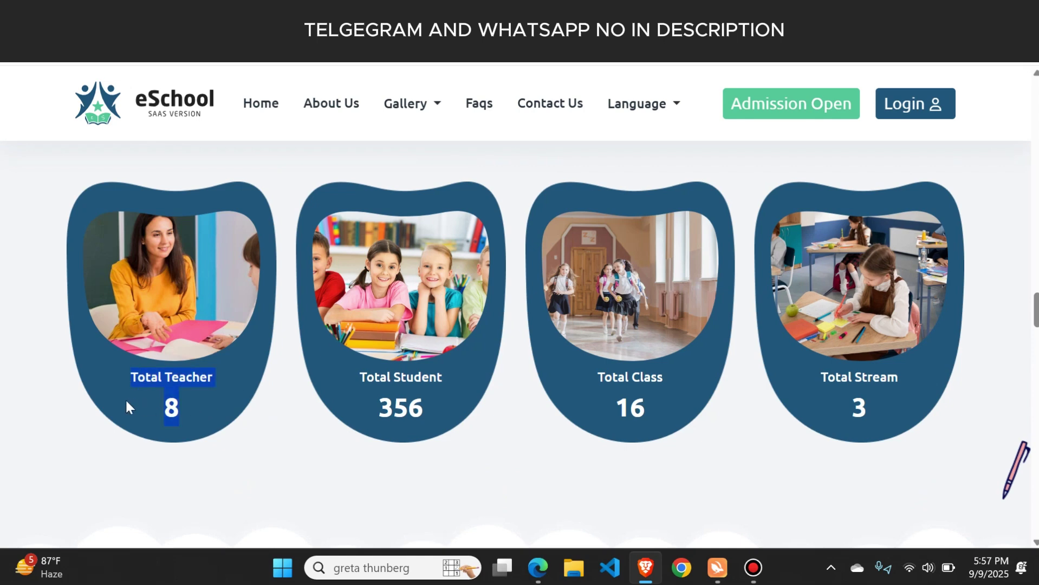
{"action": "left_click_drag", "start_coordinate": [440, 403], "coordinate": [594, 418]}
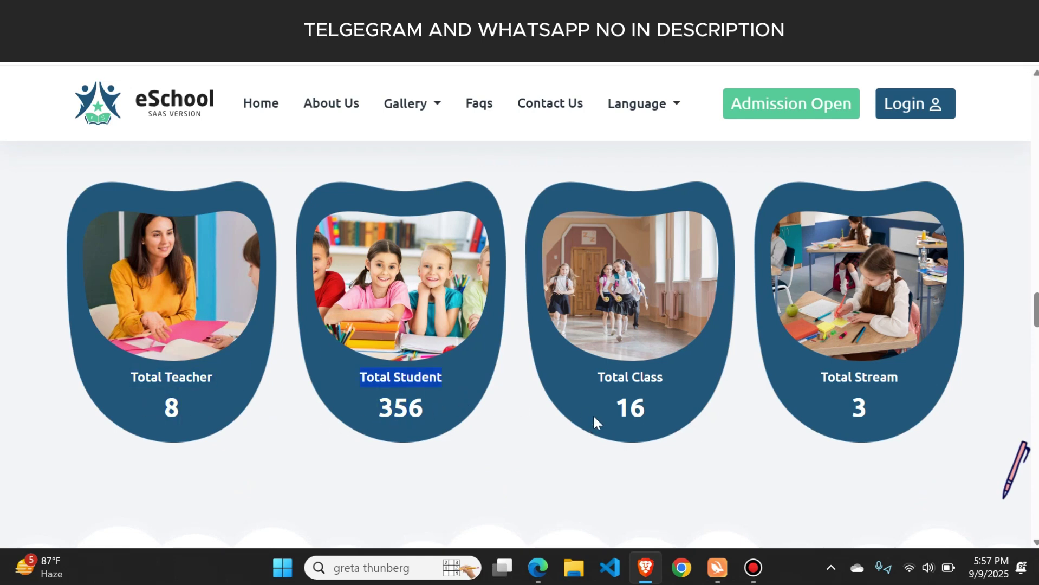
{"action": "left_click_drag", "start_coordinate": [658, 413], "coordinate": [512, 406]}
{"action": "scroll", "coordinate": [512, 405], "scroll_direction": "down", "scroll_amount": 3}
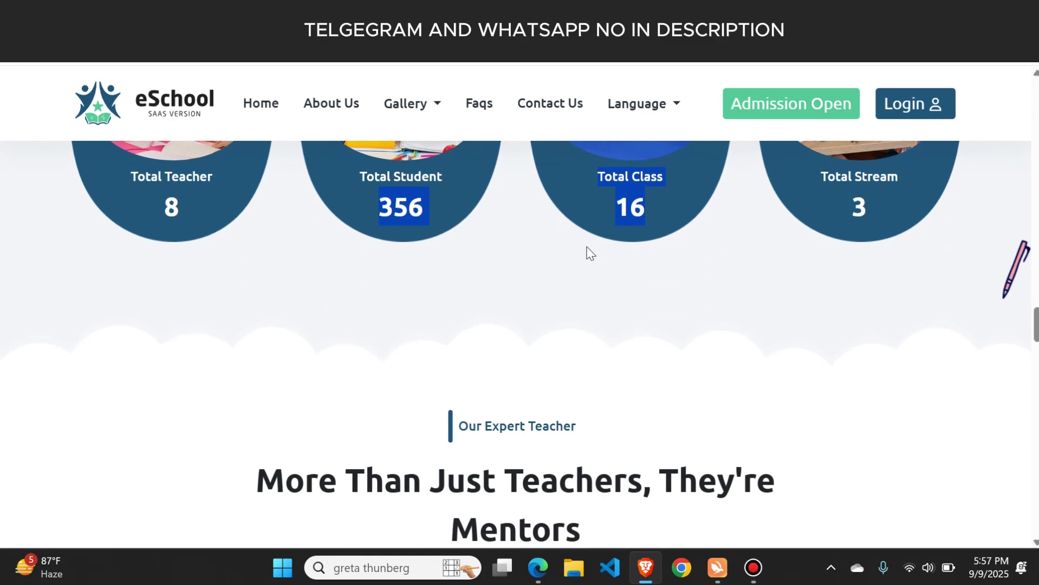
Scroll down past the FAQs and highlight the Our Photo Gallery heading
{"action": "scroll", "coordinate": [452, 275], "scroll_direction": "down", "scroll_amount": 5}
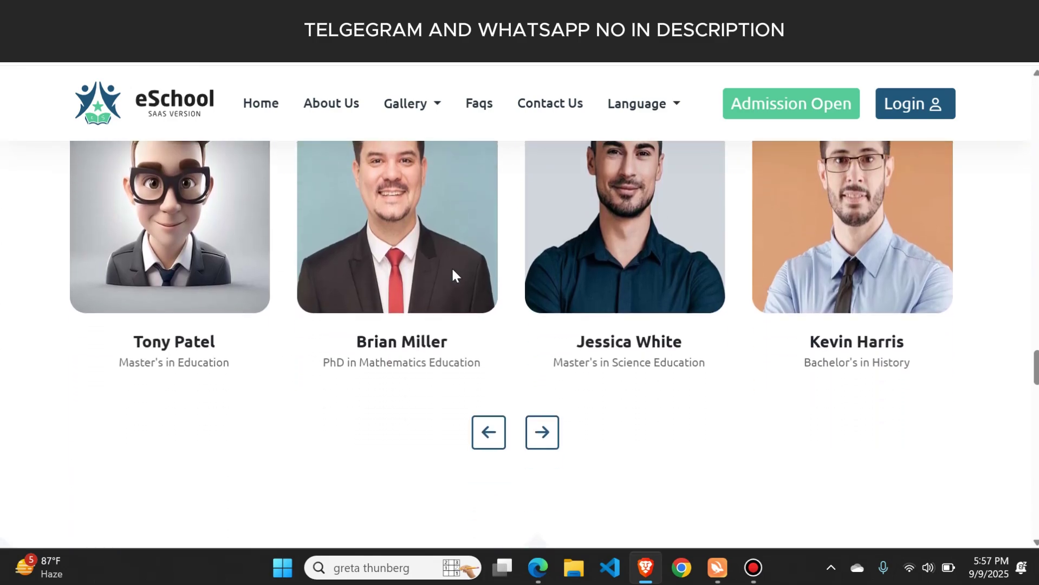
{"action": "scroll", "coordinate": [412, 220], "scroll_direction": "up", "scroll_amount": 4}
{"action": "scroll", "coordinate": [544, 228], "scroll_direction": "down", "scroll_amount": 4}
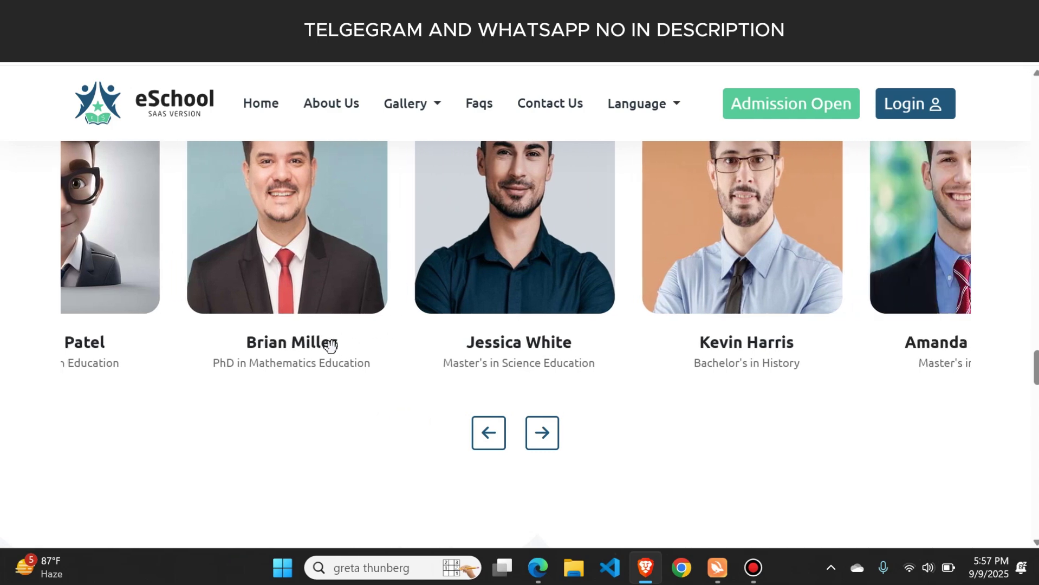
{"action": "scroll", "coordinate": [547, 325], "scroll_direction": "down", "scroll_amount": 10}
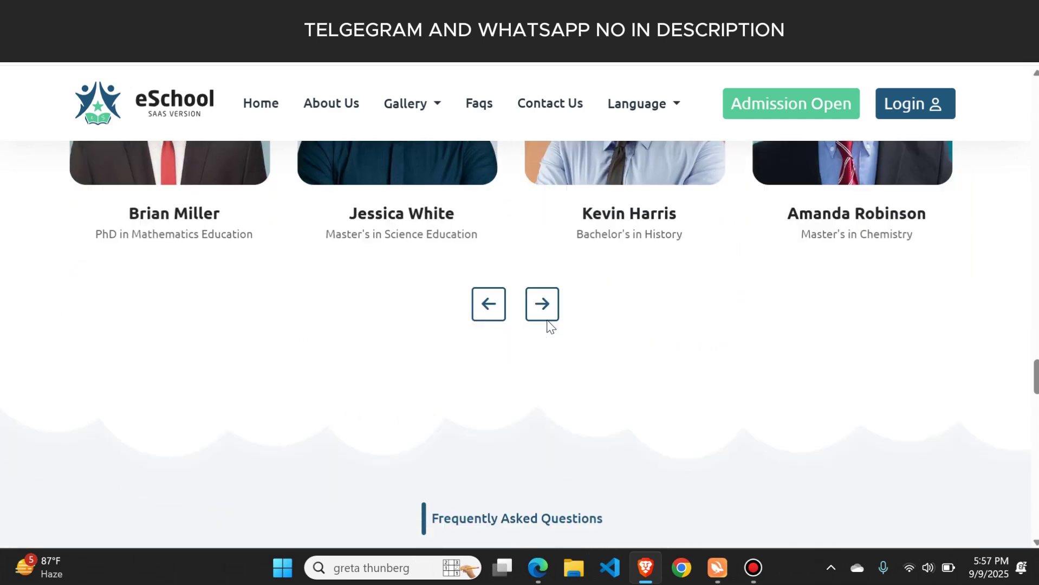
{"action": "scroll", "coordinate": [547, 325], "scroll_direction": "down", "scroll_amount": 1}
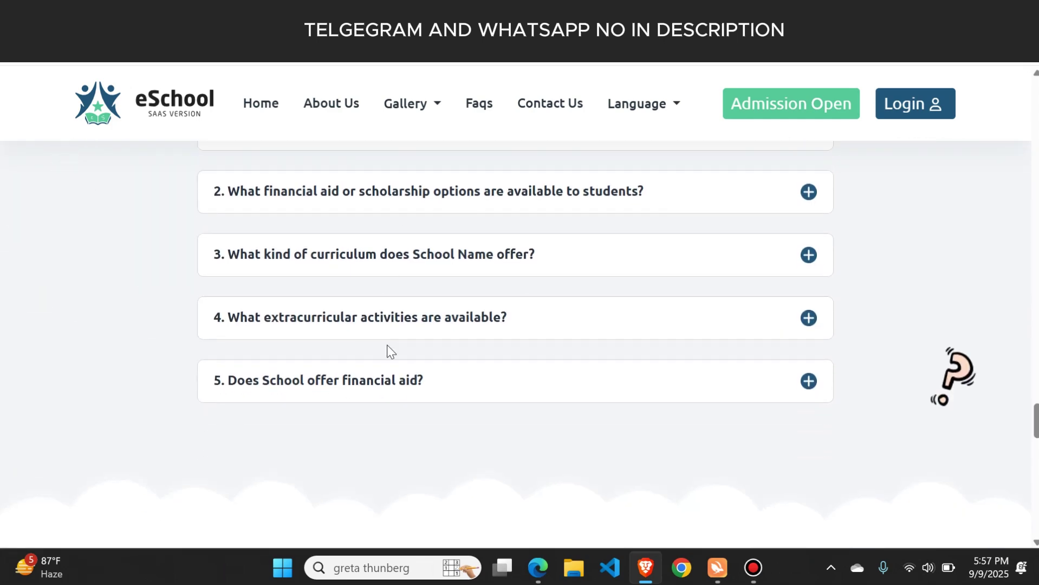
{"action": "scroll", "coordinate": [388, 351], "scroll_direction": "up", "scroll_amount": 2}
{"action": "scroll", "coordinate": [390, 352], "scroll_direction": "down", "scroll_amount": 10}
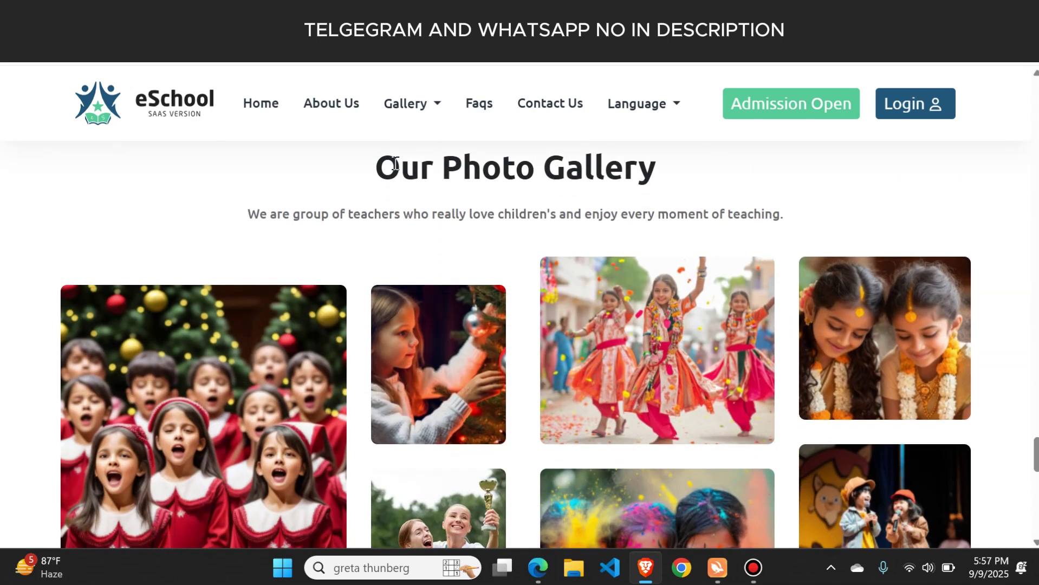
{"action": "left_click_drag", "start_coordinate": [399, 165], "coordinate": [681, 179]}
Browse the gallery photos down to the footer's address, e-mail and phone details
{"action": "scroll", "coordinate": [355, 252], "scroll_direction": "down", "scroll_amount": 4}
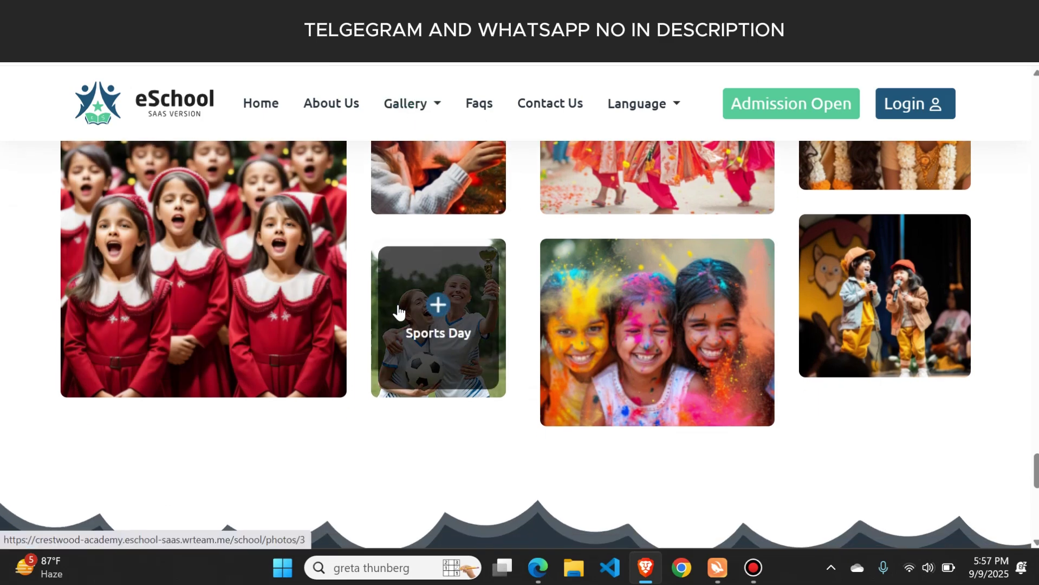
{"action": "scroll", "coordinate": [401, 308], "scroll_direction": "up", "scroll_amount": 1}
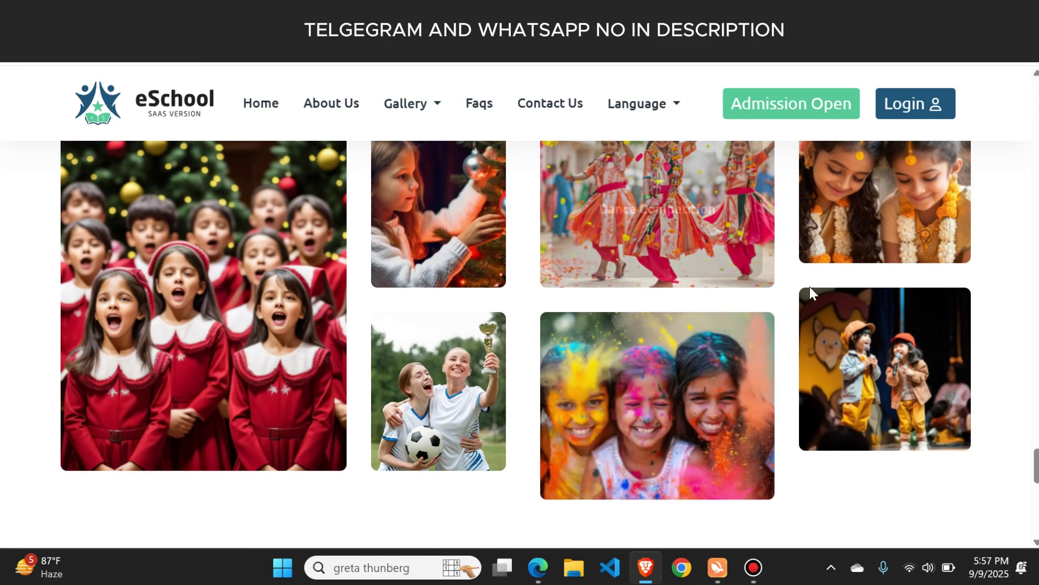
{"action": "scroll", "coordinate": [482, 301], "scroll_direction": "down", "scroll_amount": 4}
{"action": "scroll", "coordinate": [480, 298], "scroll_direction": "up", "scroll_amount": 5}
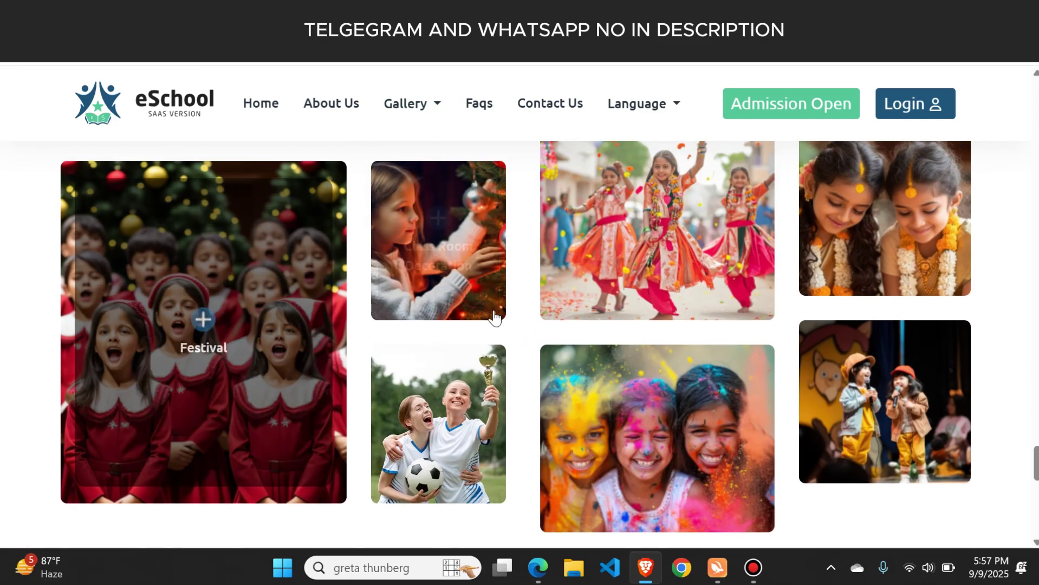
{"action": "scroll", "coordinate": [457, 249], "scroll_direction": "down", "scroll_amount": 6}
{"action": "scroll", "coordinate": [454, 239], "scroll_direction": "down", "scroll_amount": 1}
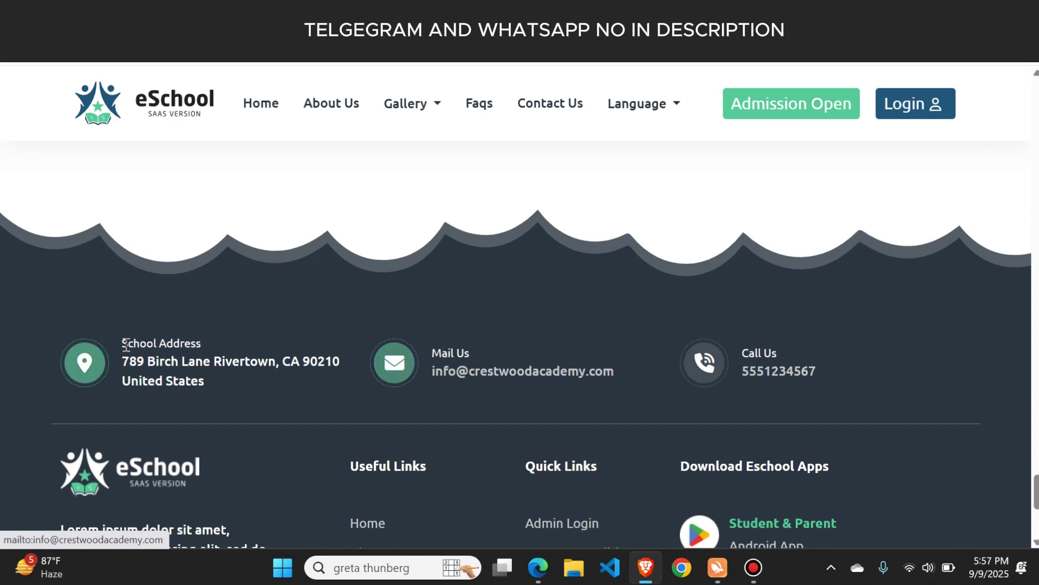
Highlight the footer address and mail details, then return up to the Stage statistics
{"action": "triple_click", "coordinate": [217, 385]}
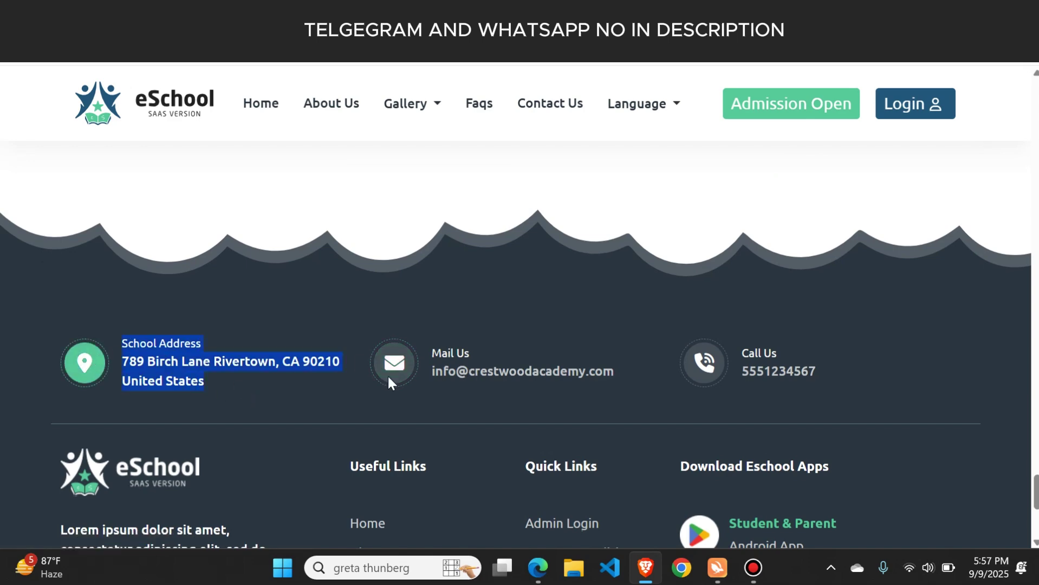
{"action": "left_click_drag", "start_coordinate": [524, 377], "coordinate": [414, 371]}
{"action": "scroll", "coordinate": [623, 361], "scroll_direction": "down", "scroll_amount": 5}
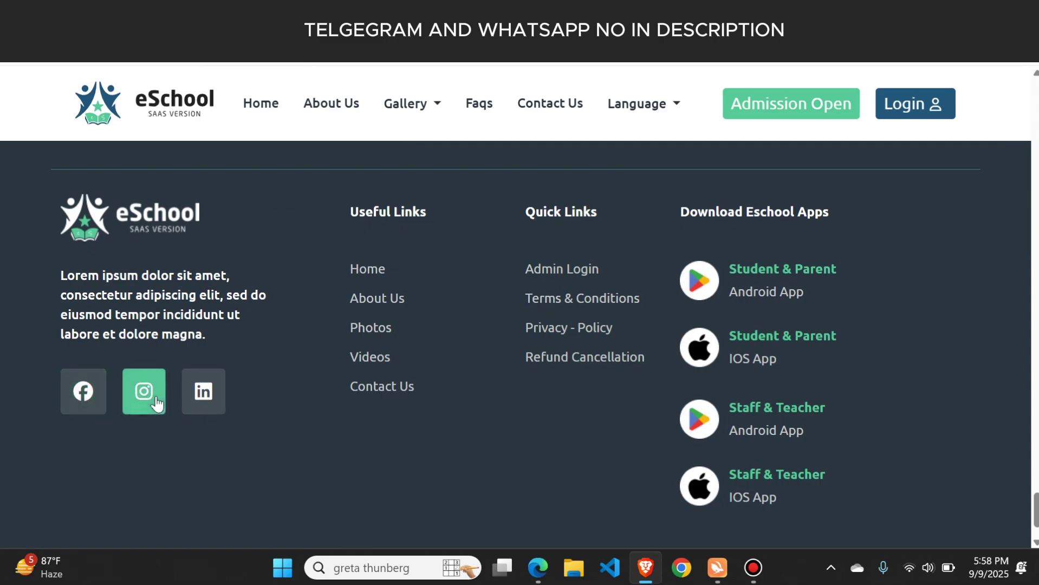
{"action": "scroll", "coordinate": [446, 366], "scroll_direction": "up", "scroll_amount": 15}
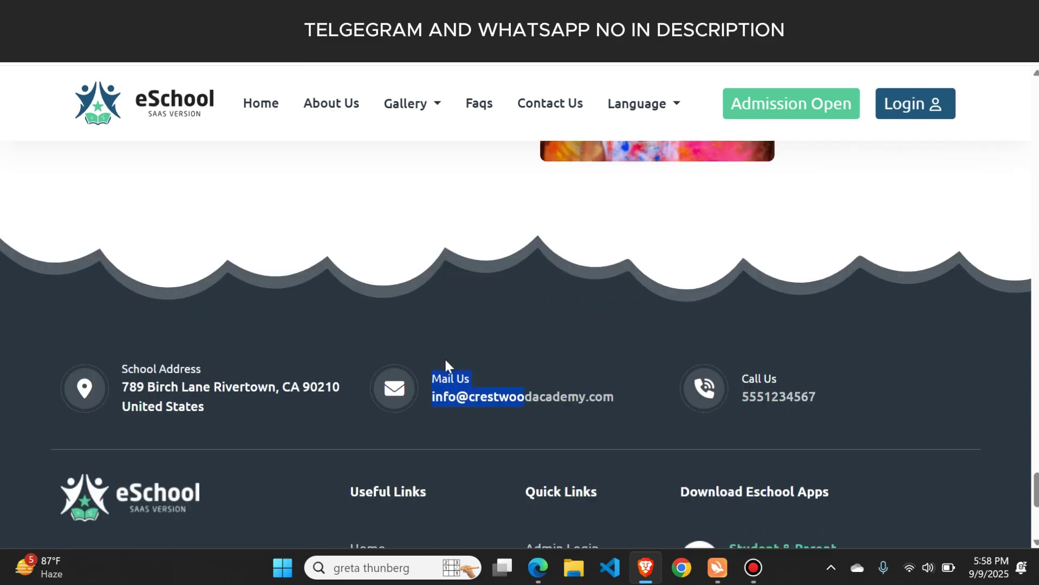
{"action": "scroll", "coordinate": [445, 366], "scroll_direction": "up", "scroll_amount": 5}
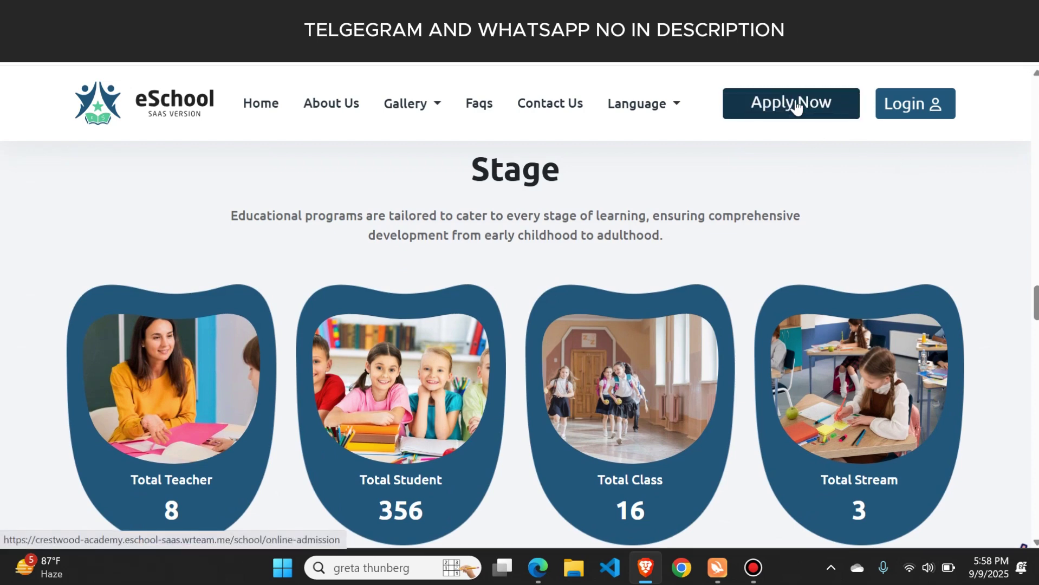
Open the Apply Now admission form and highlight its Parents Information heading
{"action": "left_click", "coordinate": [795, 107]}
{"action": "scroll", "coordinate": [387, 271], "scroll_direction": "down", "scroll_amount": 5}
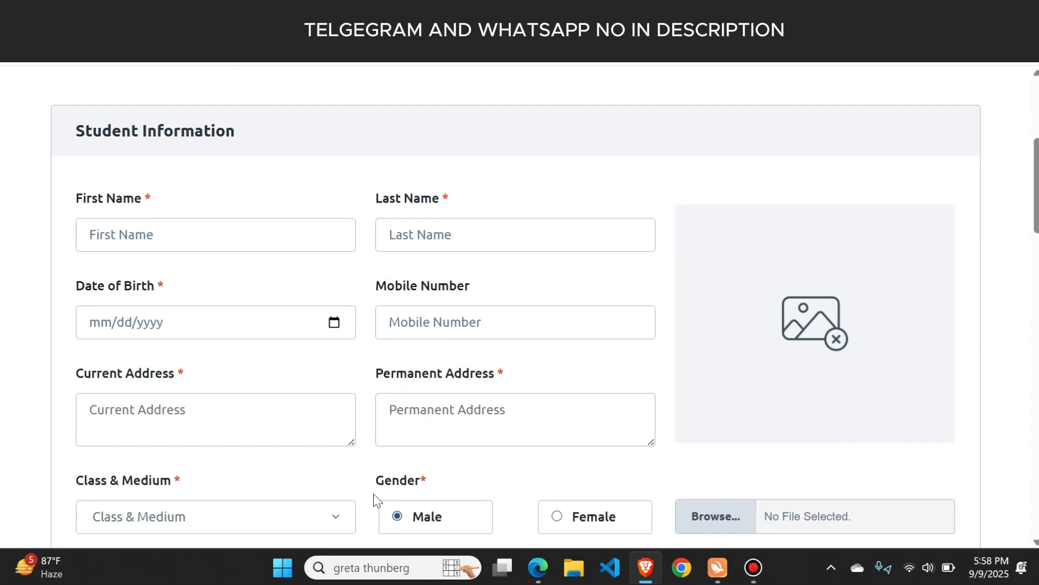
{"action": "scroll", "coordinate": [319, 317], "scroll_direction": "down", "scroll_amount": 3}
{"action": "scroll", "coordinate": [220, 218], "scroll_direction": "up", "scroll_amount": 3}
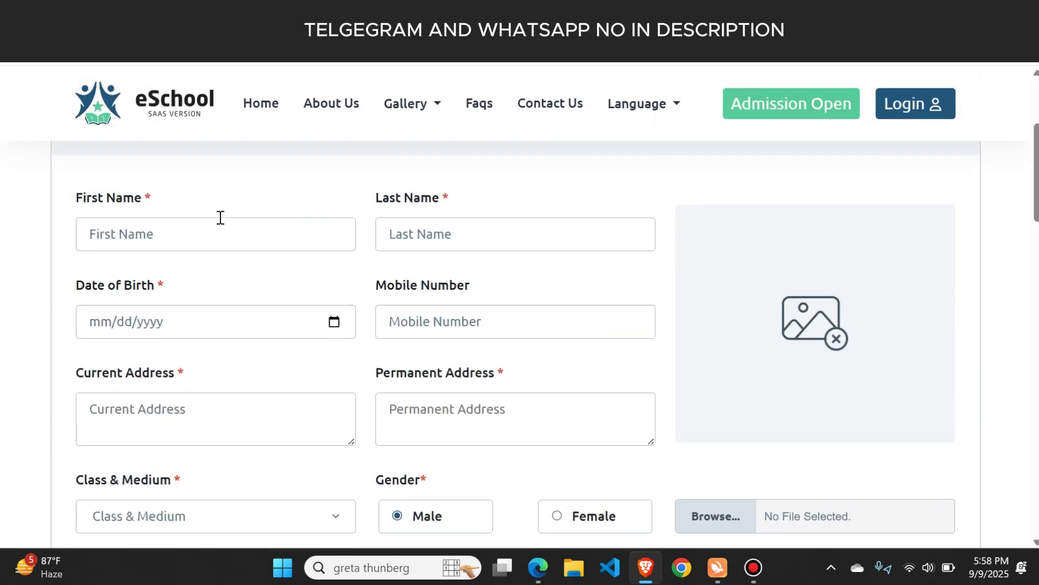
{"action": "scroll", "coordinate": [486, 270], "scroll_direction": "down", "scroll_amount": 4}
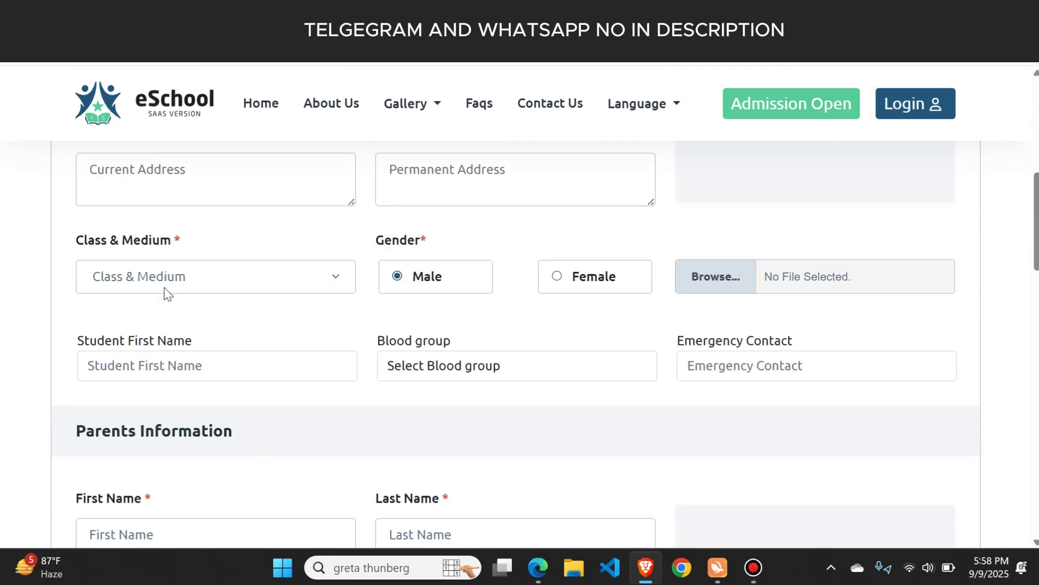
{"action": "scroll", "coordinate": [406, 318], "scroll_direction": "down", "scroll_amount": 3}
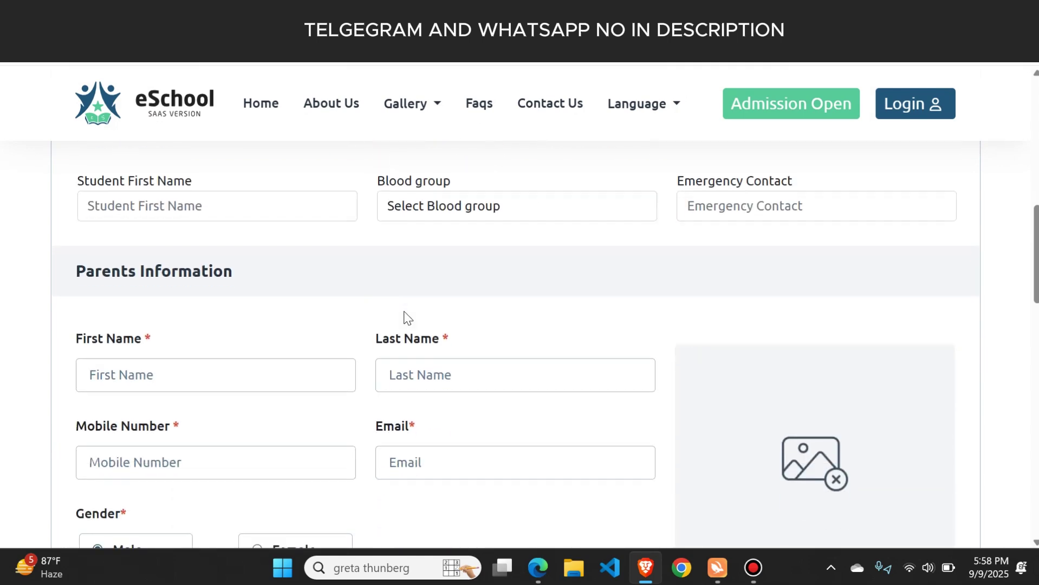
{"action": "scroll", "coordinate": [404, 317], "scroll_direction": "down", "scroll_amount": 1}
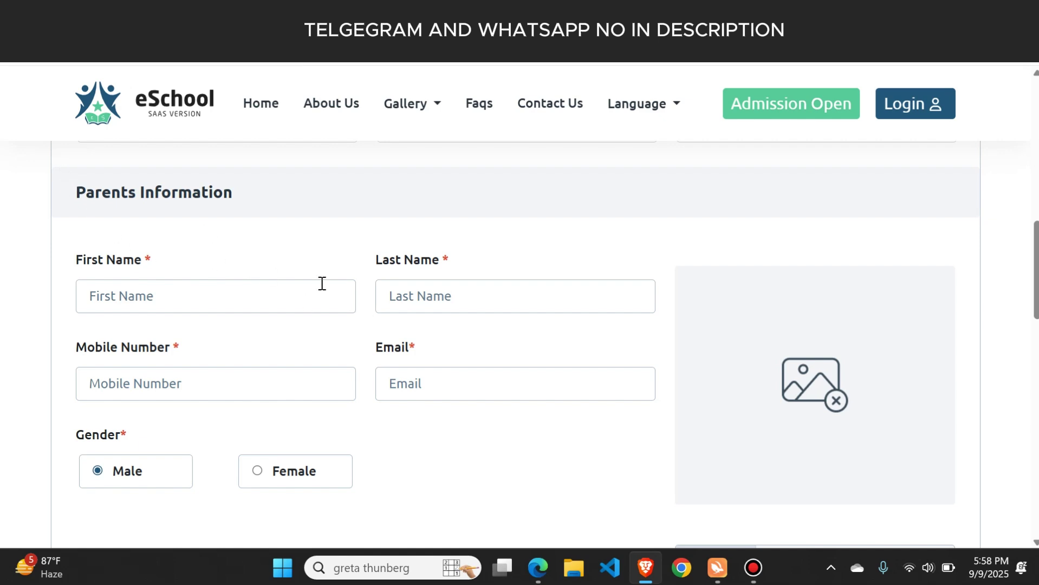
{"action": "left_click_drag", "start_coordinate": [74, 193], "coordinate": [291, 237]}
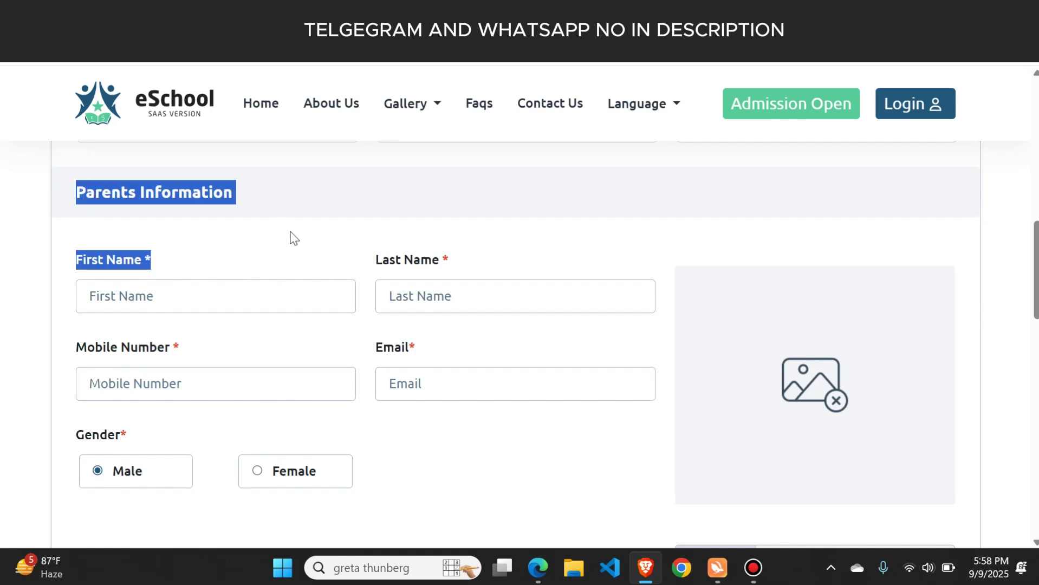
{"action": "scroll", "coordinate": [301, 320], "scroll_direction": "down", "scroll_amount": 5}
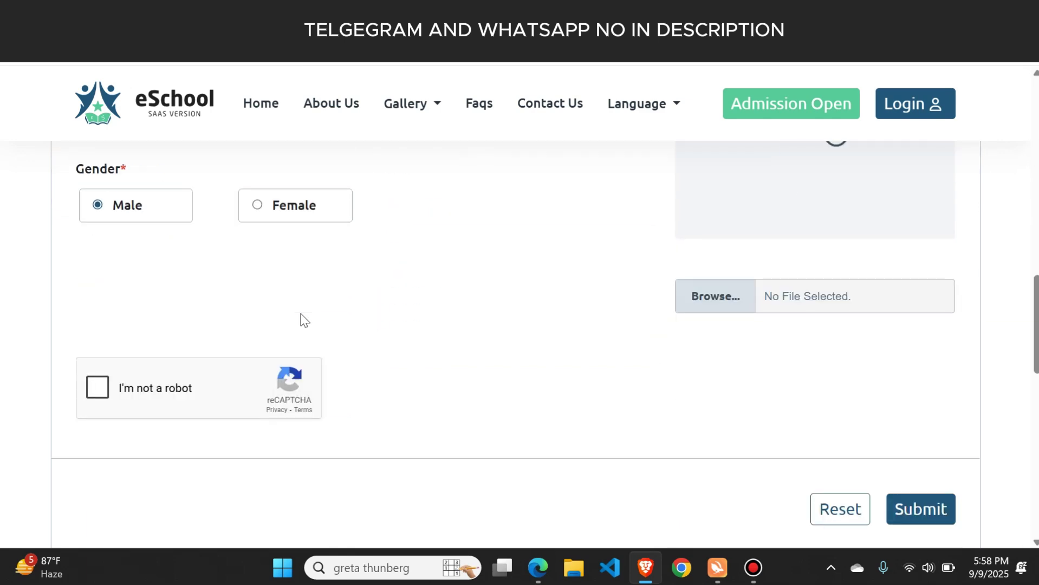
{"action": "scroll", "coordinate": [301, 320], "scroll_direction": "up", "scroll_amount": 4}
{"action": "scroll", "coordinate": [274, 369], "scroll_direction": "down", "scroll_amount": 6}
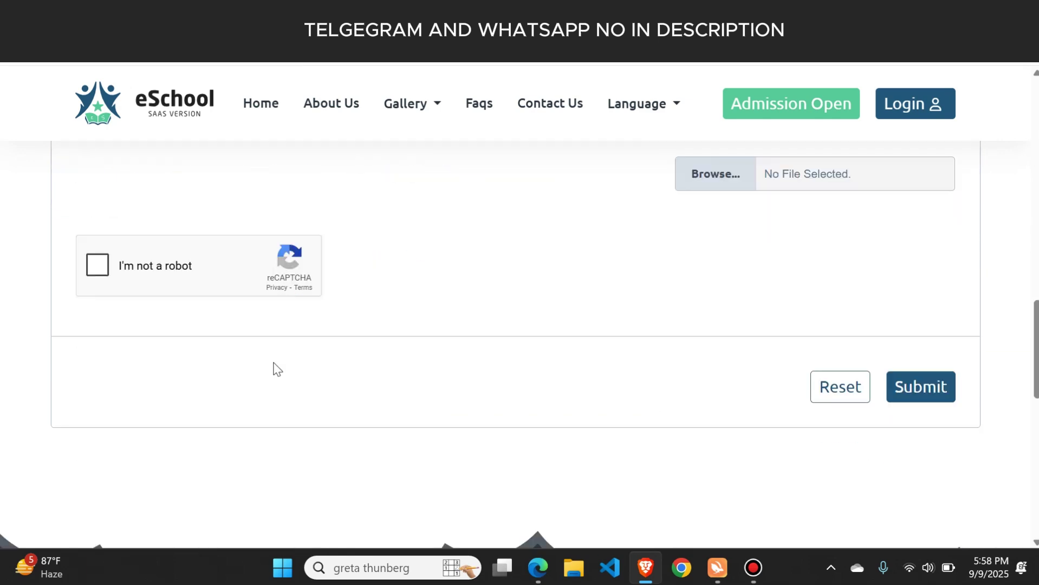
Cancel the student photo picker, submit the empty form, and return to Student Information
{"action": "left_click", "coordinate": [709, 189]}
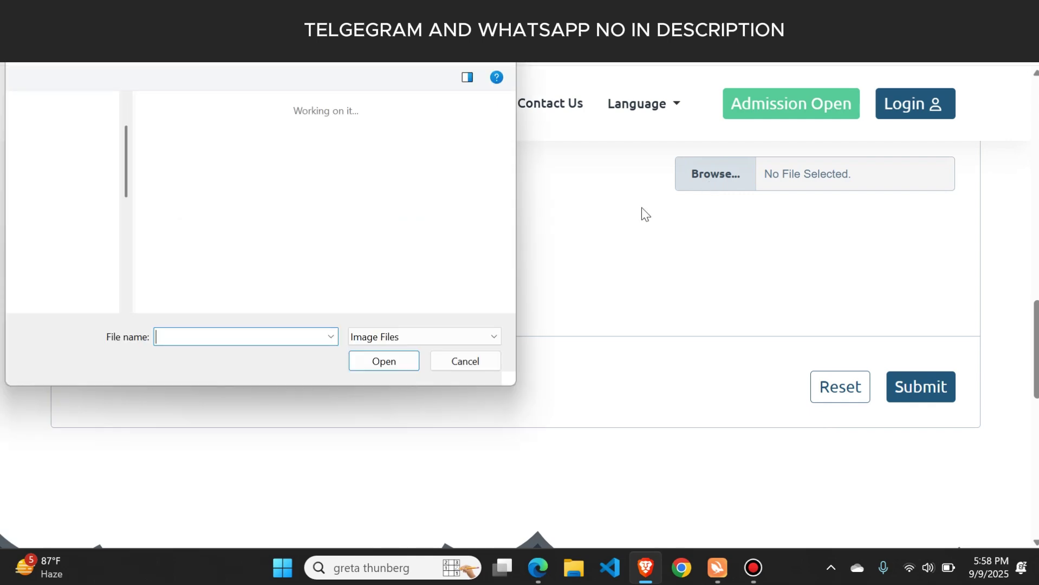
{"action": "left_click", "coordinate": [485, 360]}
{"action": "left_click", "coordinate": [915, 395]}
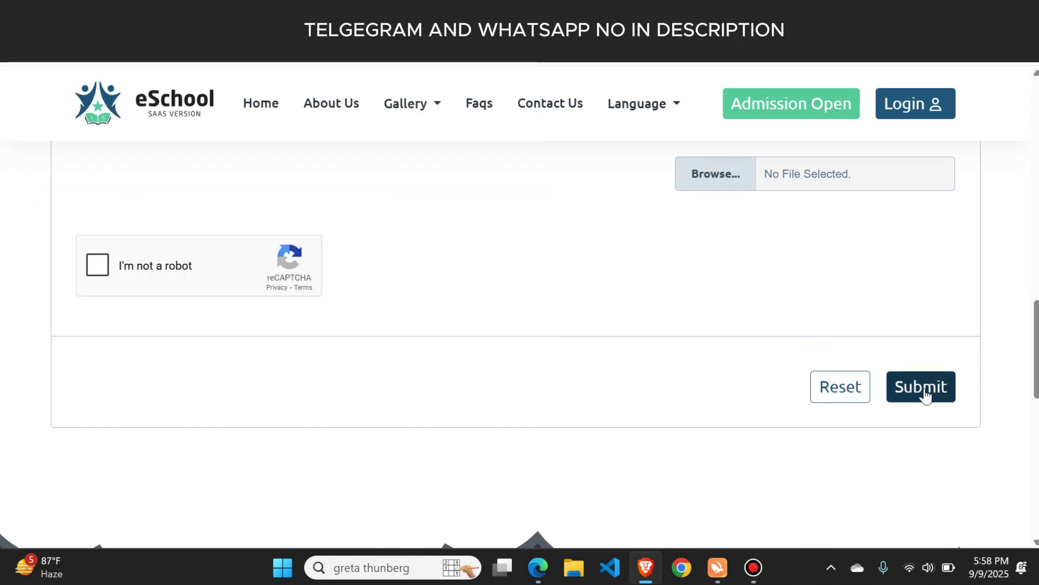
{"action": "left_click", "coordinate": [603, 293]}
{"action": "scroll", "coordinate": [325, 304], "scroll_direction": "up", "scroll_amount": 1}
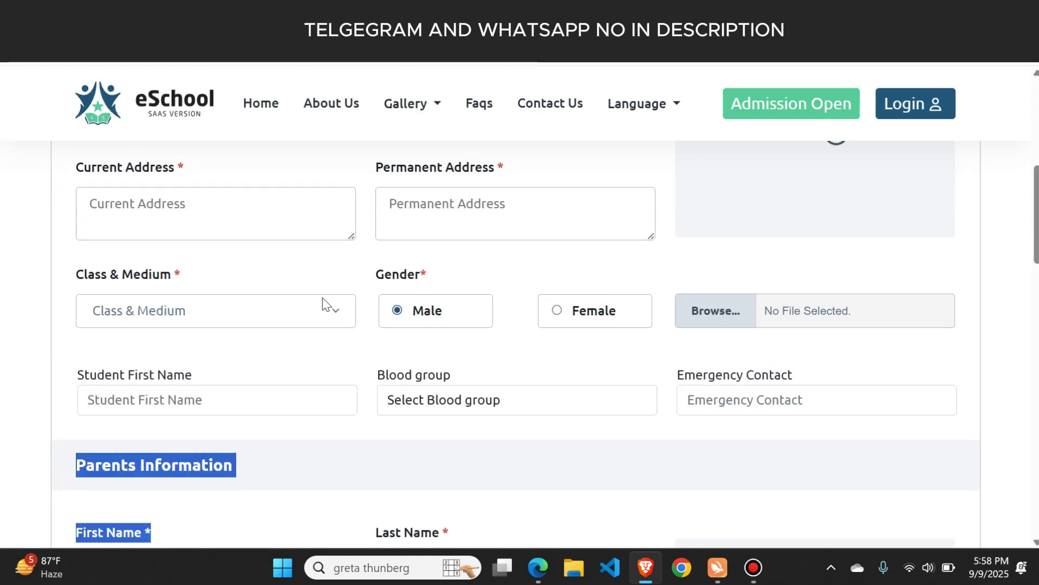
{"action": "scroll", "coordinate": [471, 259], "scroll_direction": "up", "scroll_amount": 5}
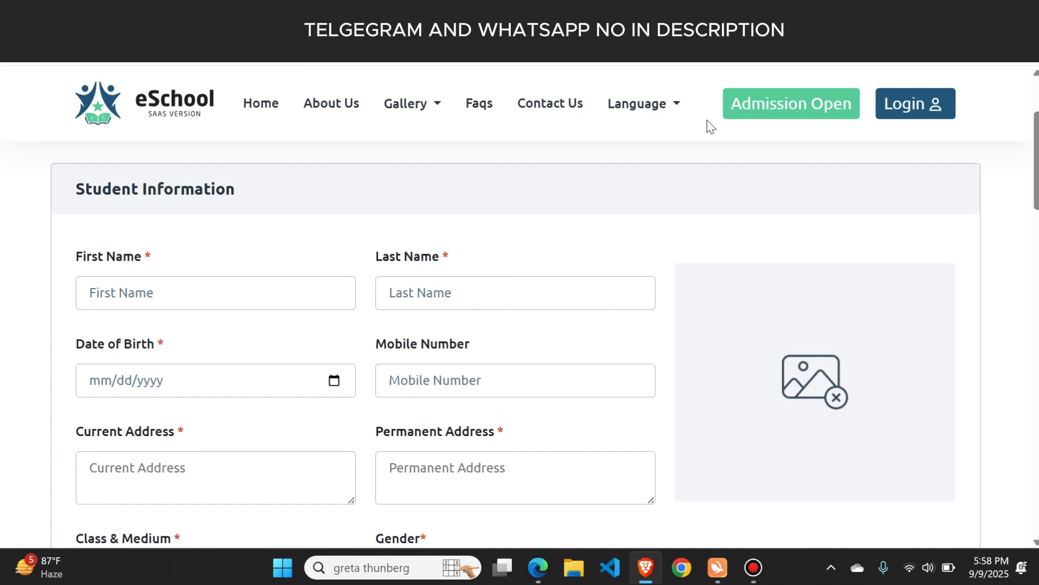
Log in with the School Admin demo credentials from the login page
{"action": "left_click", "coordinate": [923, 108]}
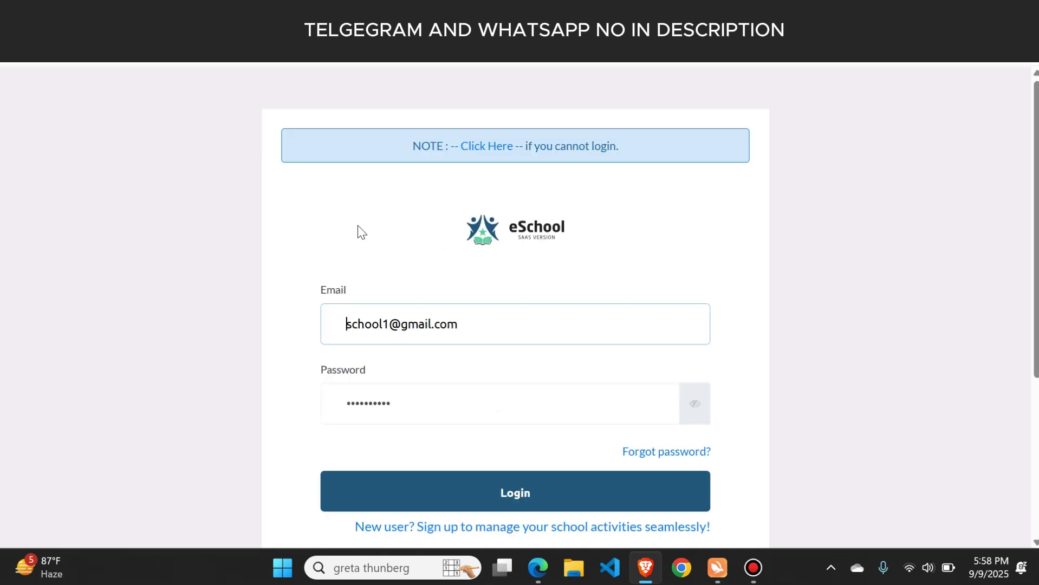
{"action": "left_click", "coordinate": [401, 334]}
{"action": "scroll", "coordinate": [401, 335], "scroll_direction": "down", "scroll_amount": 5}
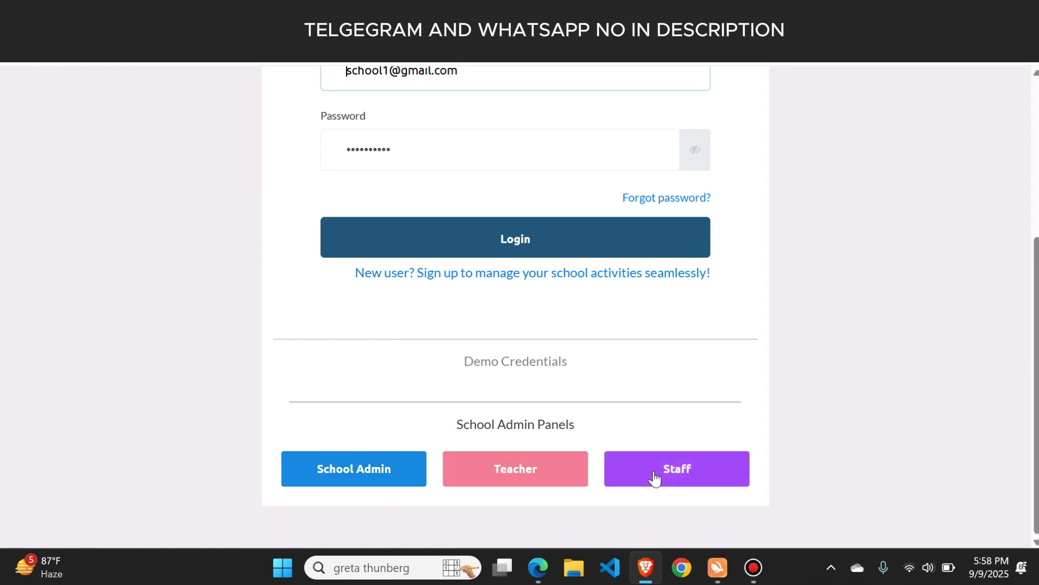
{"action": "scroll", "coordinate": [436, 335], "scroll_direction": "up", "scroll_amount": 3}
{"action": "scroll", "coordinate": [438, 335], "scroll_direction": "down", "scroll_amount": 3}
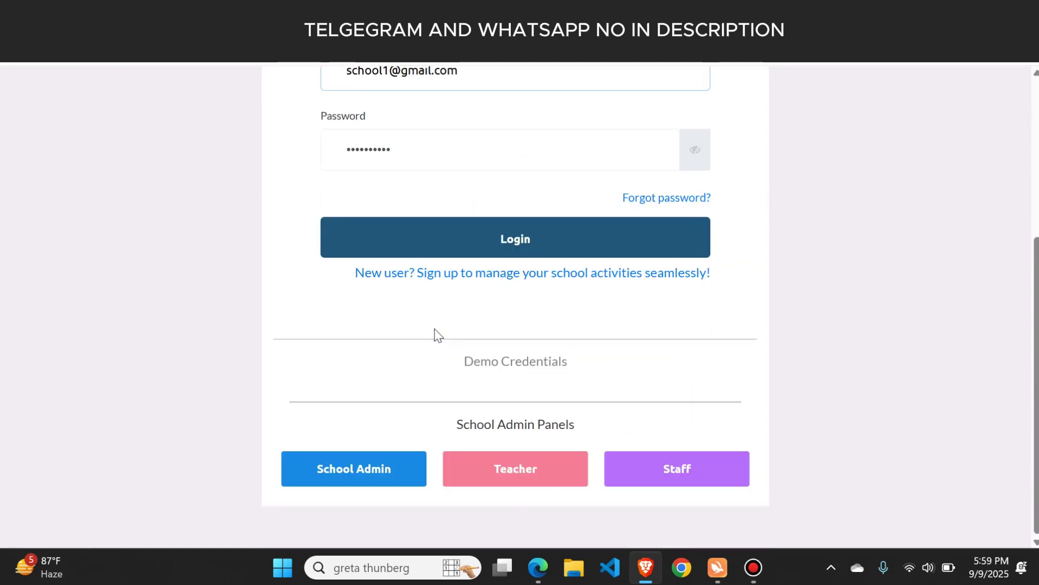
{"action": "left_click", "coordinate": [372, 469]}
{"action": "left_click", "coordinate": [462, 242]}
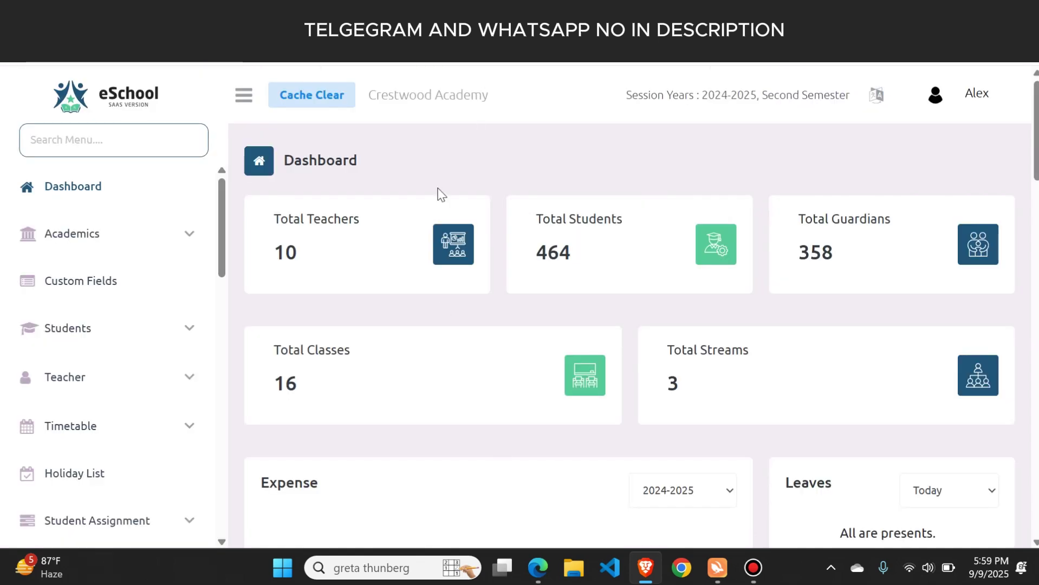
Highlight the dashboard totals of 10 teachers and 464 students, then view the announcements
{"action": "left_click_drag", "start_coordinate": [301, 259], "coordinate": [248, 256]}
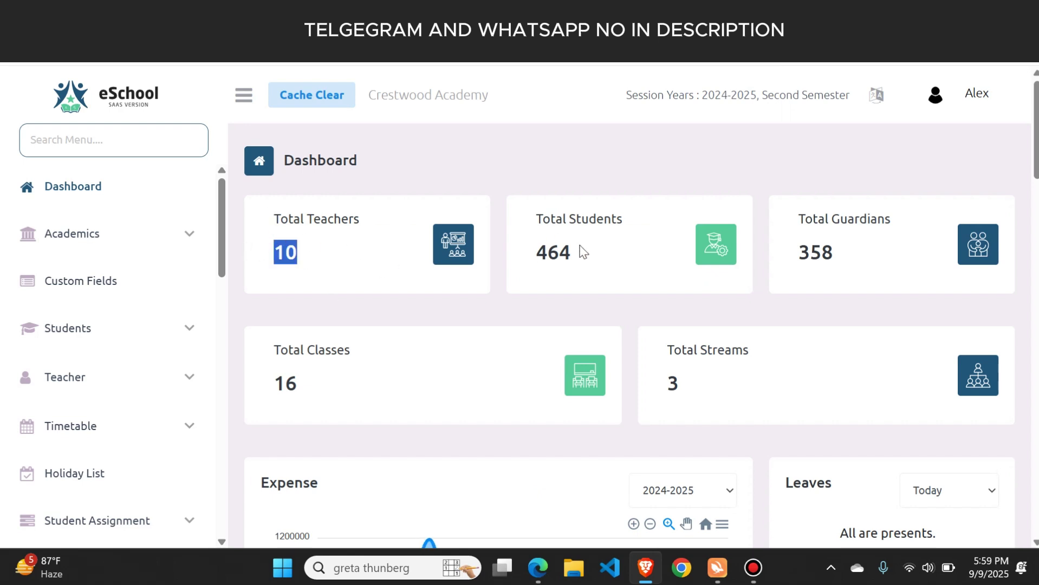
{"action": "left_click_drag", "start_coordinate": [574, 242], "coordinate": [480, 254]}
{"action": "scroll", "coordinate": [566, 298], "scroll_direction": "down", "scroll_amount": 8}
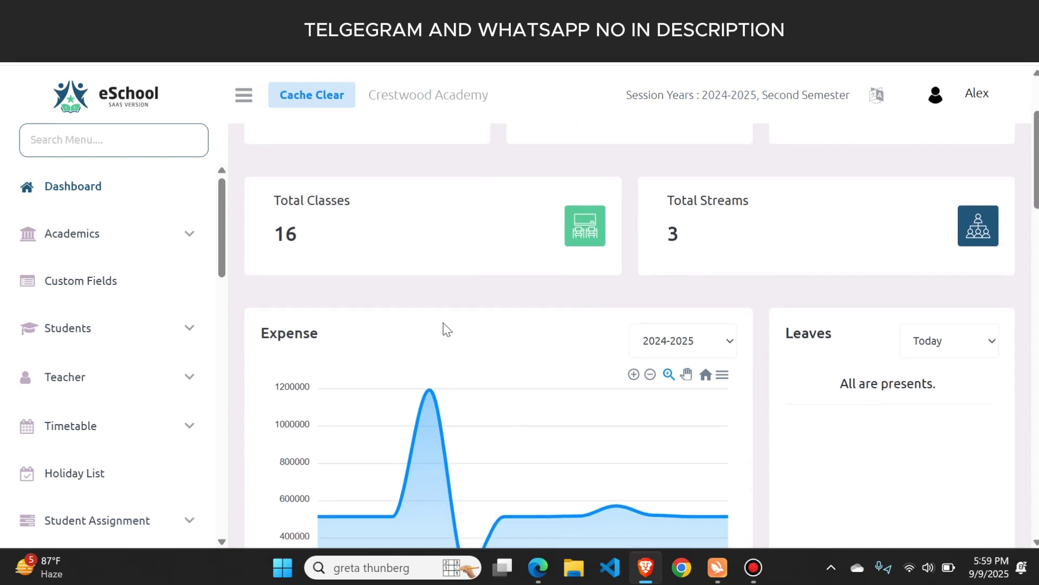
{"action": "scroll", "coordinate": [519, 324], "scroll_direction": "down", "scroll_amount": 6}
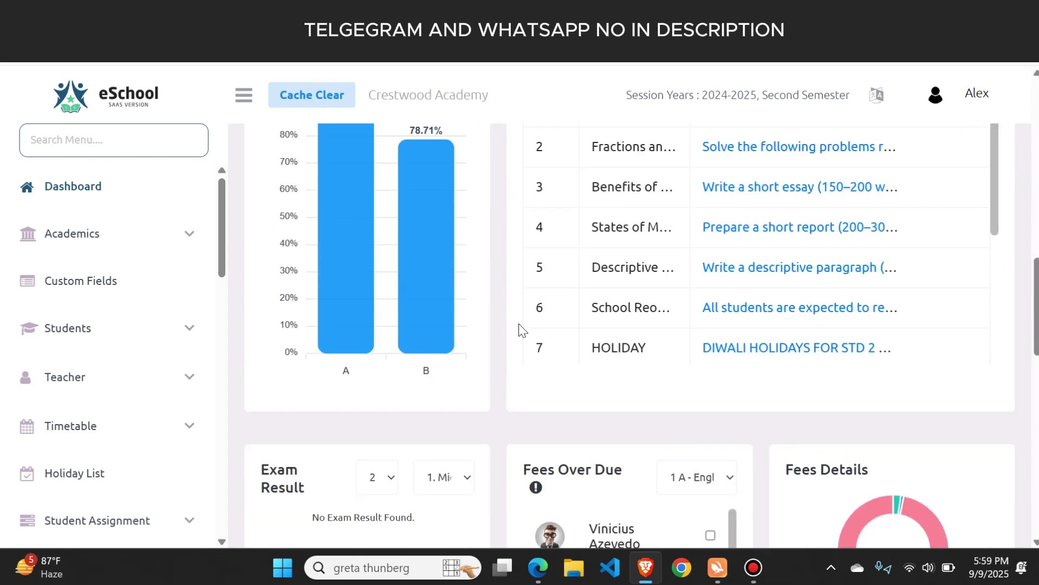
{"action": "scroll", "coordinate": [621, 255], "scroll_direction": "down", "scroll_amount": 3}
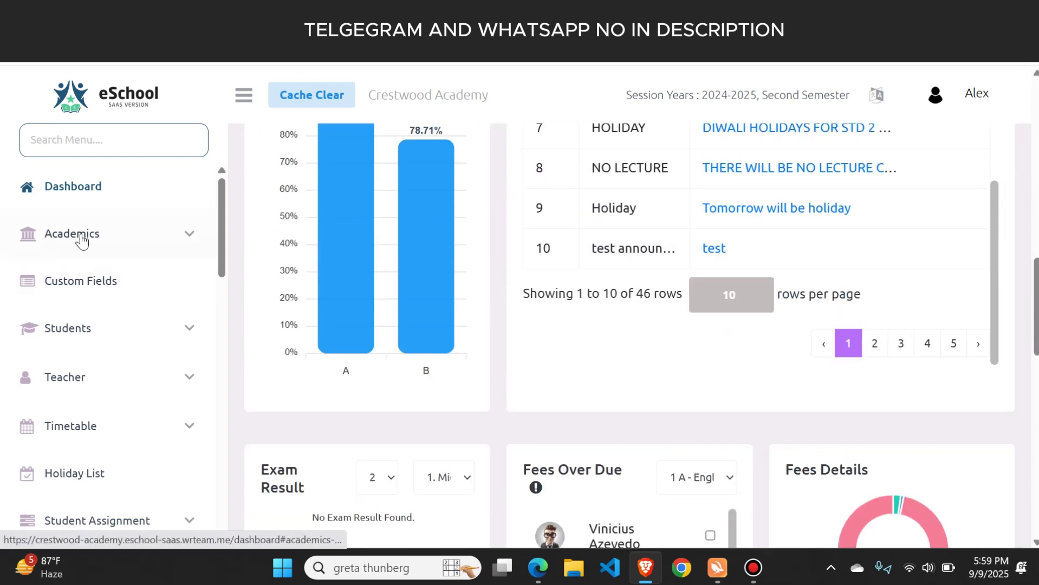
Expand and collapse the Academics sidebar menu, then expand the Students menu
{"action": "left_click", "coordinate": [64, 239]}
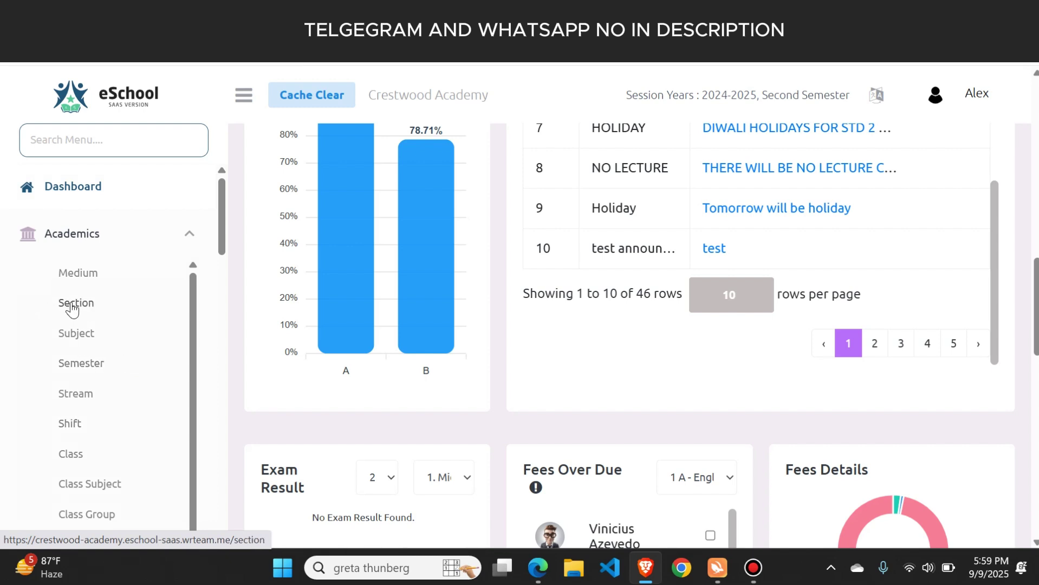
{"action": "scroll", "coordinate": [68, 306], "scroll_direction": "down", "scroll_amount": 1}
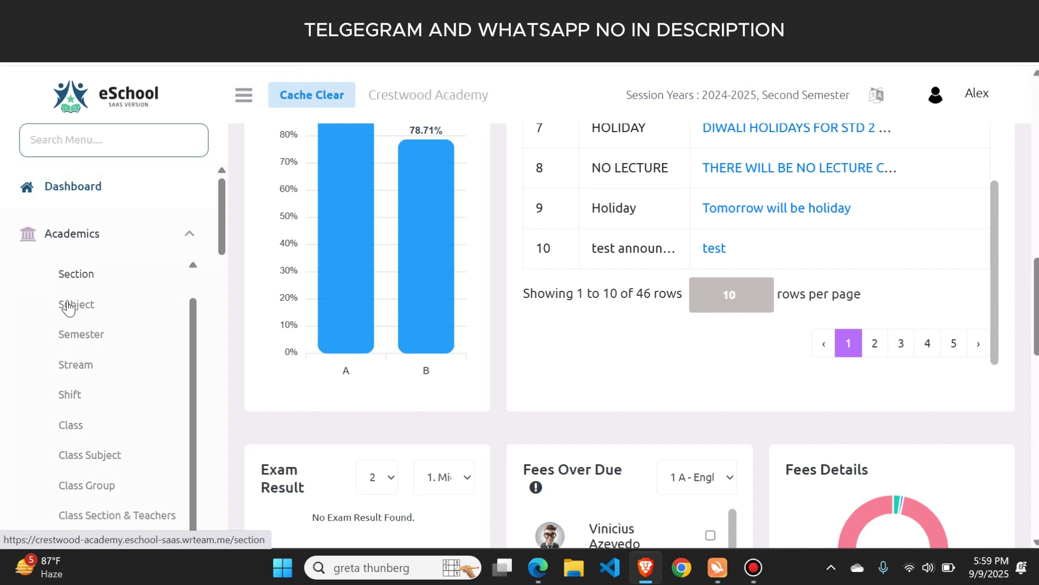
{"action": "scroll", "coordinate": [65, 302], "scroll_direction": "up", "scroll_amount": 1}
{"action": "left_click", "coordinate": [180, 237]}
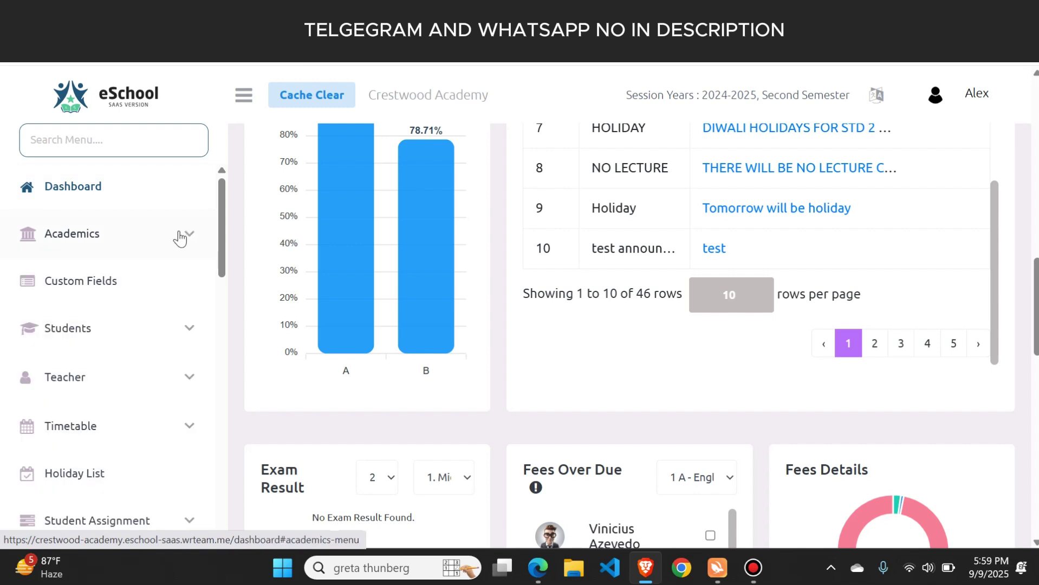
{"action": "left_click", "coordinate": [84, 327]}
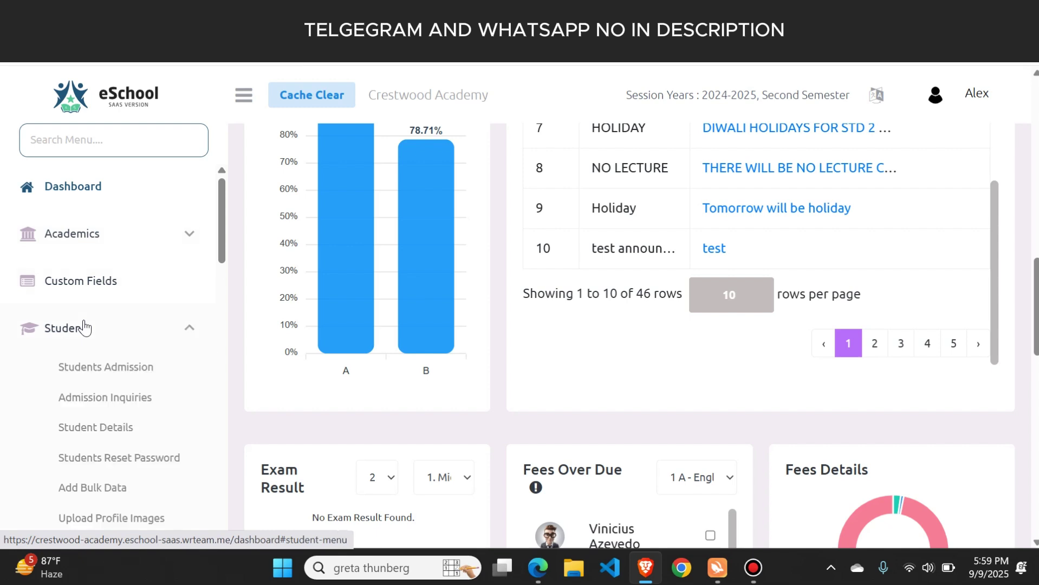
{"action": "scroll", "coordinate": [84, 328], "scroll_direction": "down", "scroll_amount": 3}
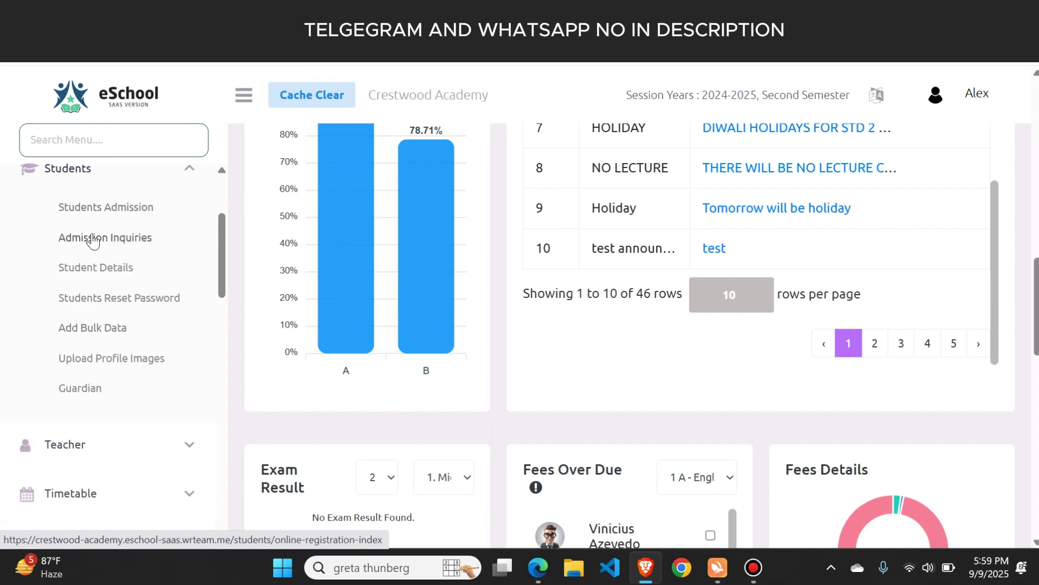
Open Students > Admission Inquiries and scroll through the rejected applications
{"action": "left_click", "coordinate": [93, 240]}
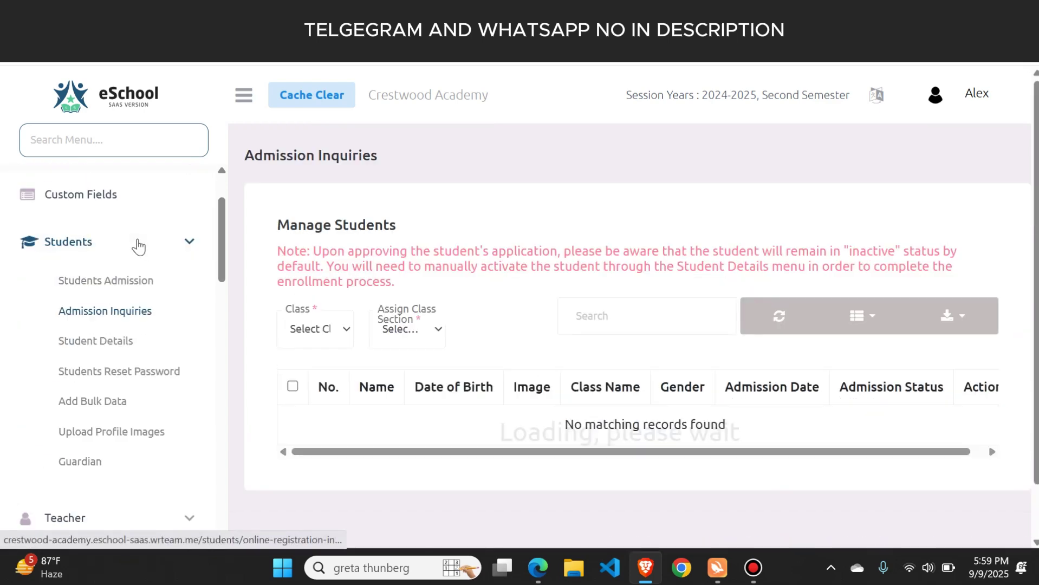
{"action": "scroll", "coordinate": [495, 355], "scroll_direction": "down", "scroll_amount": 1}
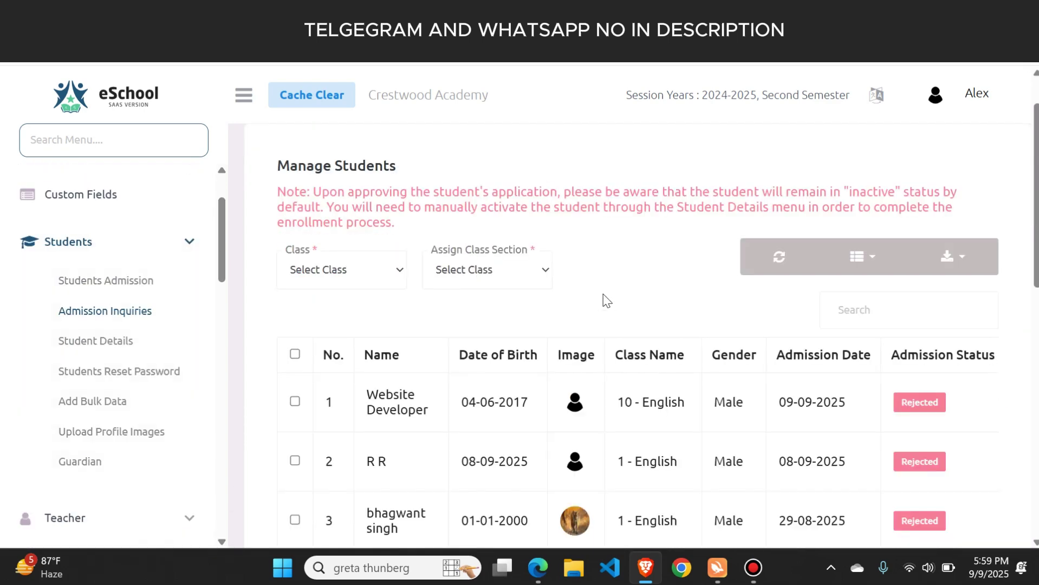
{"action": "scroll", "coordinate": [604, 298], "scroll_direction": "down", "scroll_amount": 4}
{"action": "scroll", "coordinate": [605, 297], "scroll_direction": "right", "scroll_amount": 2}
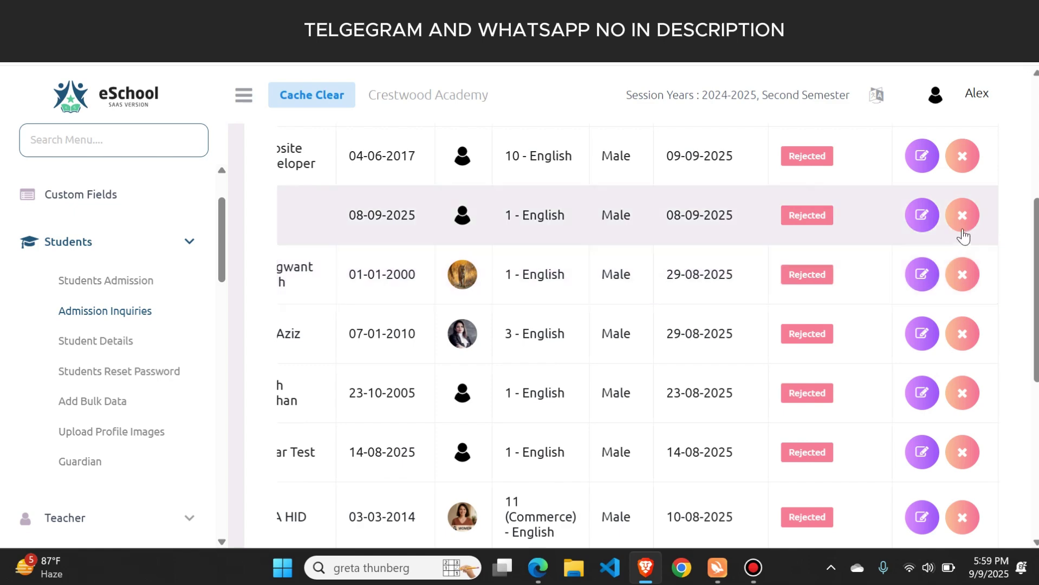
Cancel the second application's edit form unchanged, then swap the Students menu for Teacher
{"action": "left_click", "coordinate": [919, 216]}
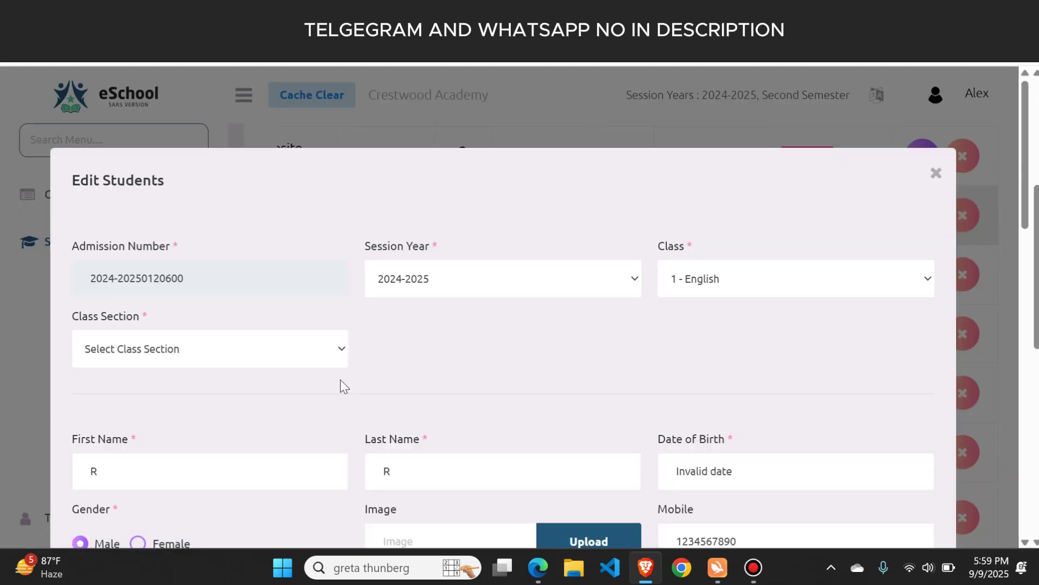
{"action": "scroll", "coordinate": [340, 380], "scroll_direction": "down", "scroll_amount": 10}
{"action": "scroll", "coordinate": [454, 362], "scroll_direction": "down", "scroll_amount": 8}
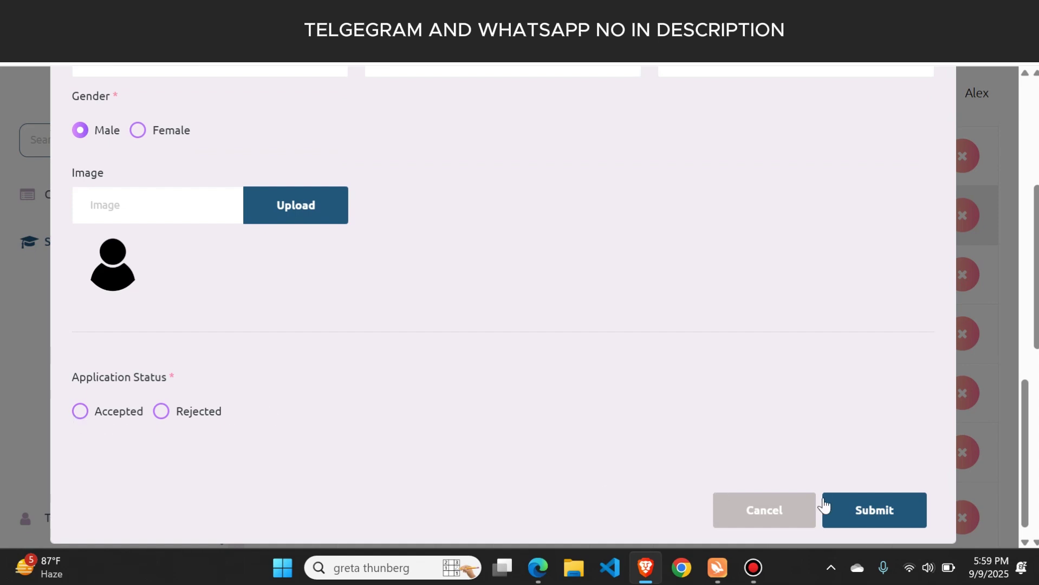
{"action": "left_click", "coordinate": [796, 515]}
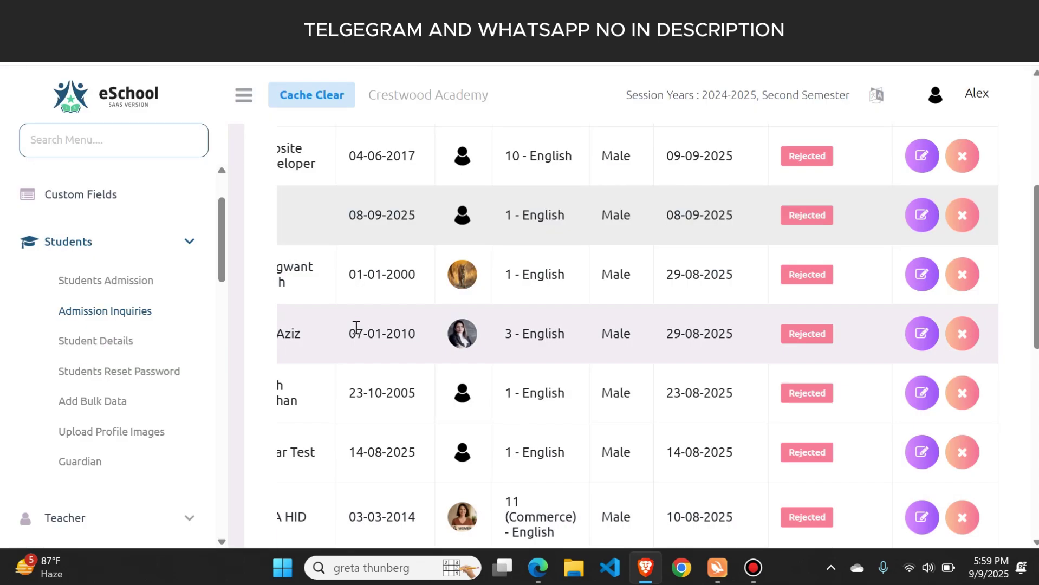
{"action": "left_click", "coordinate": [181, 246]}
{"action": "left_click", "coordinate": [108, 296]}
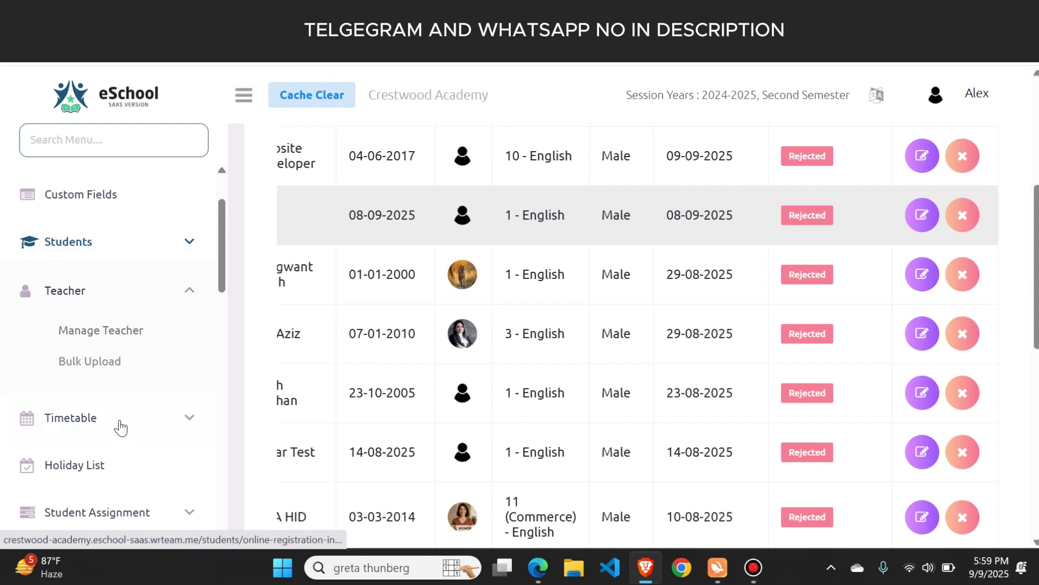
Check the Timetable pages, then open the Holiday List
{"action": "left_click", "coordinate": [77, 432]}
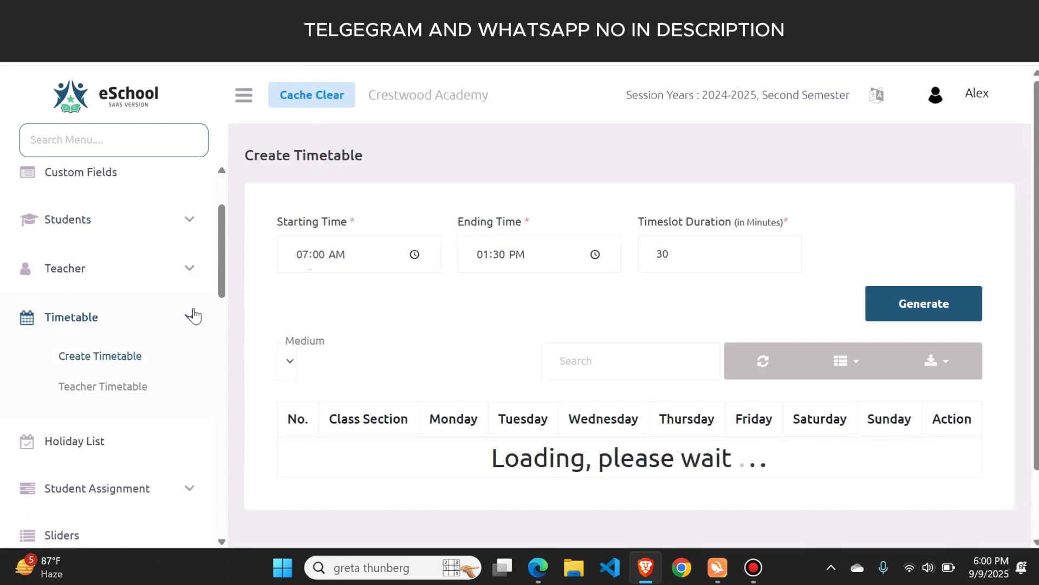
{"action": "left_click", "coordinate": [193, 315]}
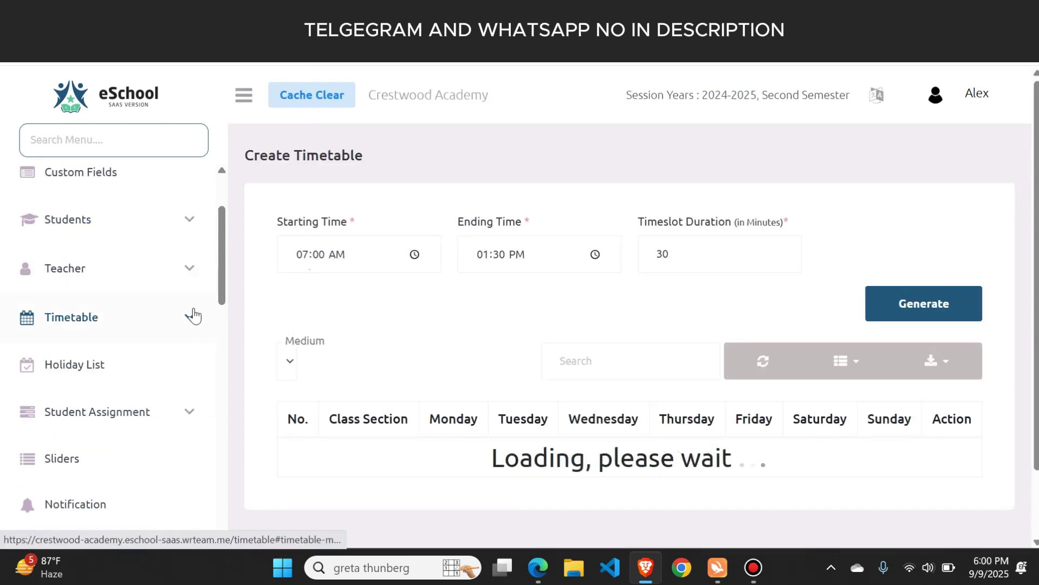
{"action": "left_click", "coordinate": [142, 367]}
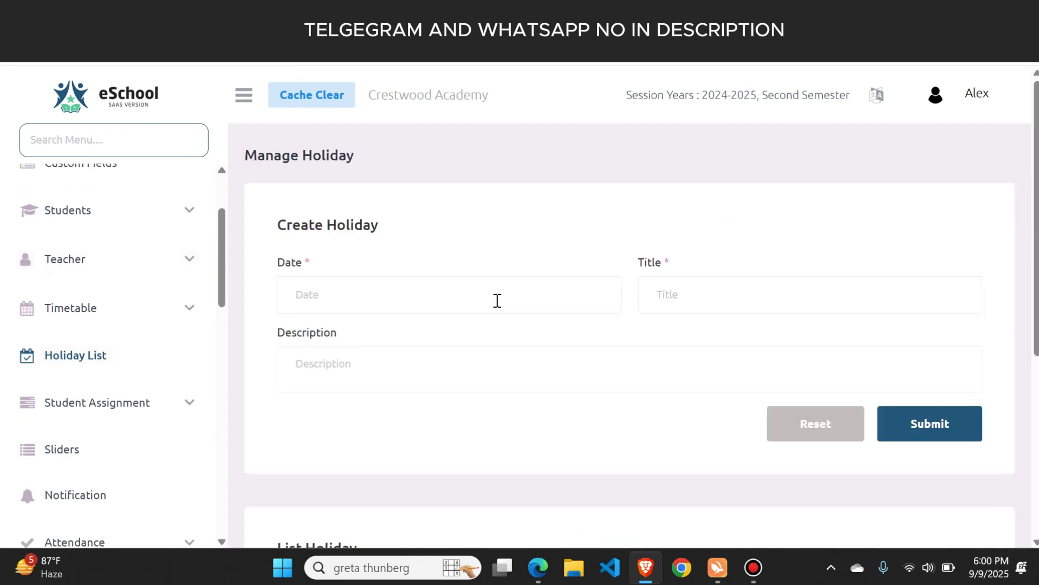
{"action": "scroll", "coordinate": [497, 301], "scroll_direction": "down", "scroll_amount": 2}
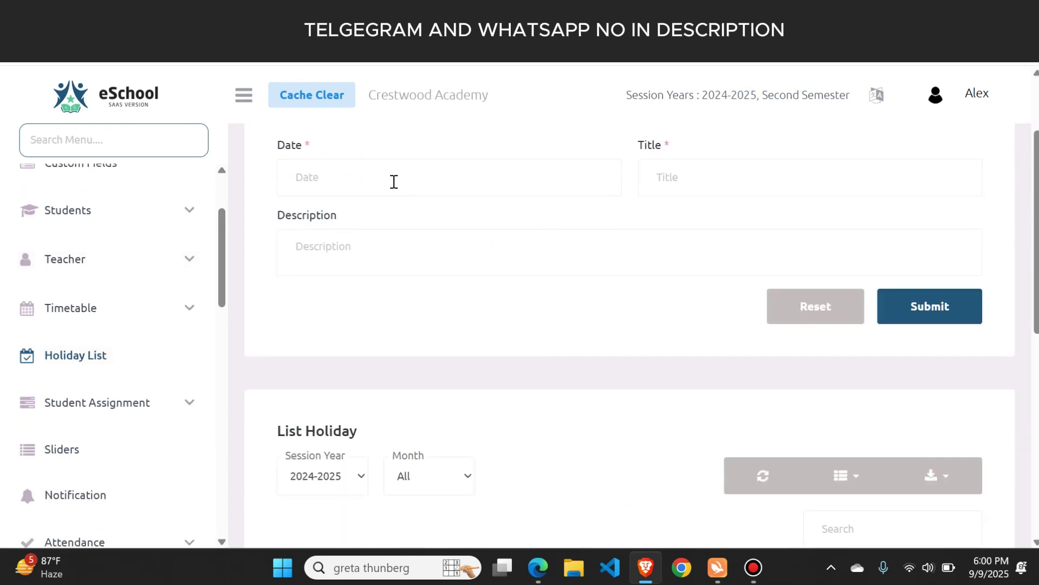
Date the new holiday 2025-09-10 and move to its title field
{"action": "left_click", "coordinate": [394, 182]}
{"action": "left_click", "coordinate": [407, 340]}
{"action": "left_click", "coordinate": [705, 170]}
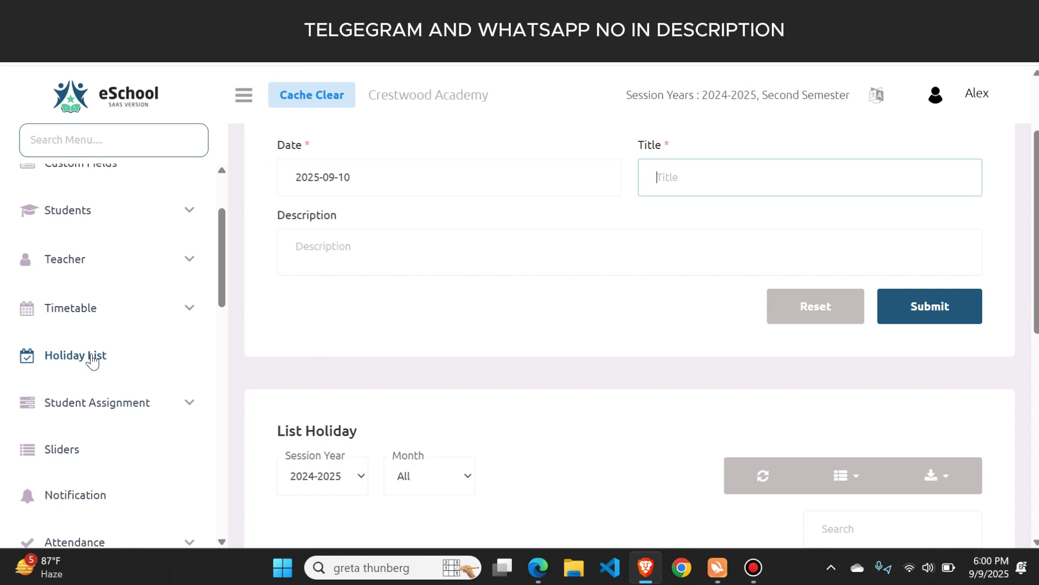
Expand the Student Assignment pages in the sidebar, then open Notification
{"action": "scroll", "coordinate": [89, 354], "scroll_direction": "down", "scroll_amount": 2}
{"action": "left_click", "coordinate": [80, 298]}
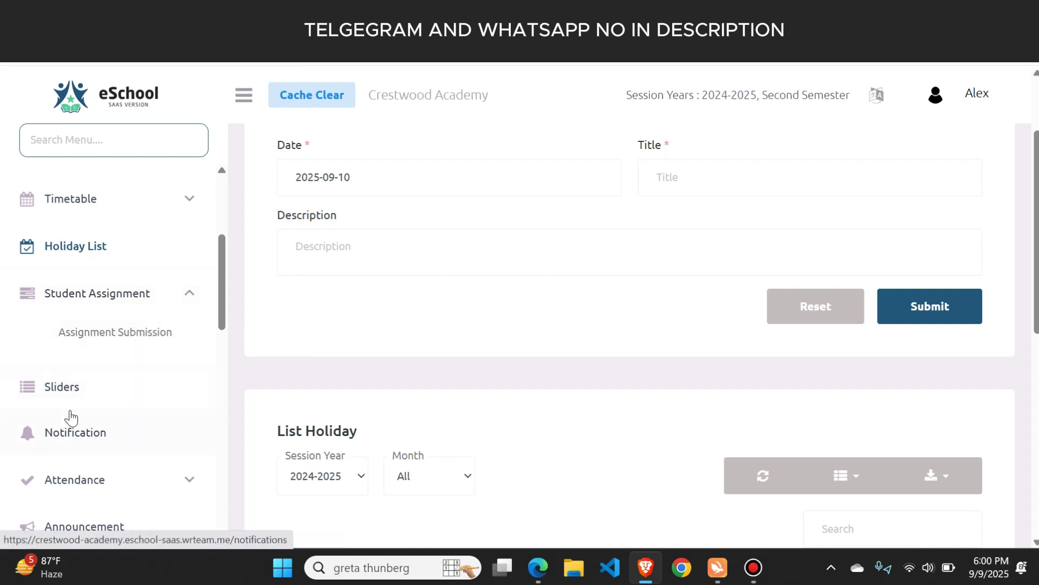
{"action": "scroll", "coordinate": [69, 412], "scroll_direction": "down", "scroll_amount": 2}
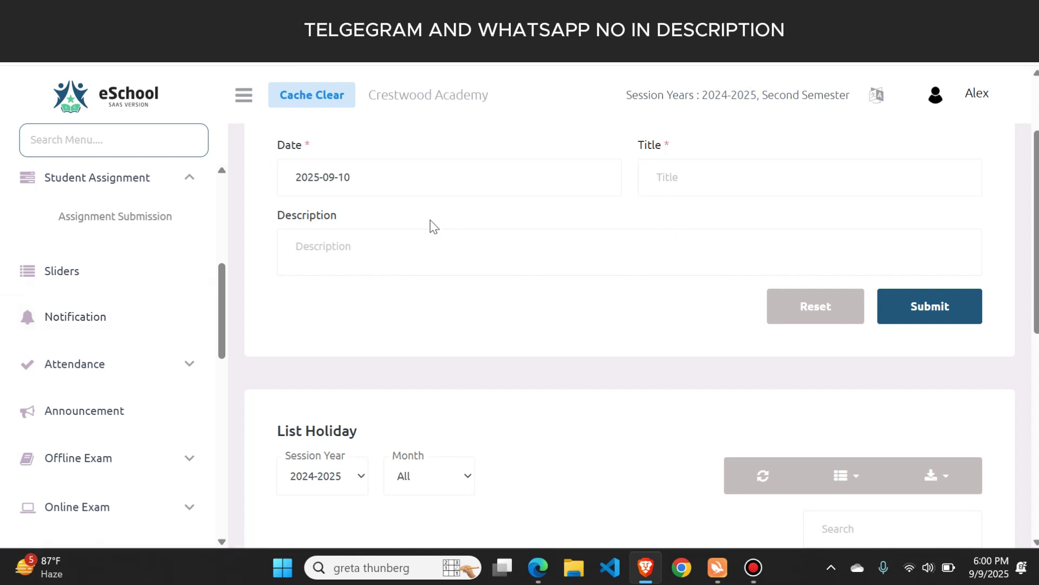
Send the notification to Over Due Fees recipients
{"action": "scroll", "coordinate": [373, 209], "scroll_direction": "down", "scroll_amount": 2}
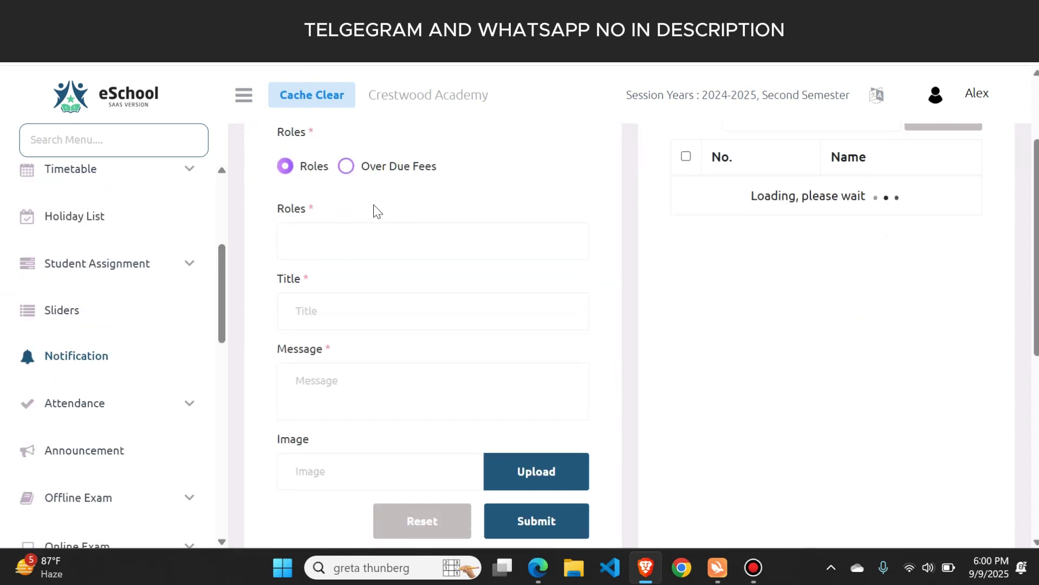
{"action": "scroll", "coordinate": [406, 431], "scroll_direction": "up", "scroll_amount": 1}
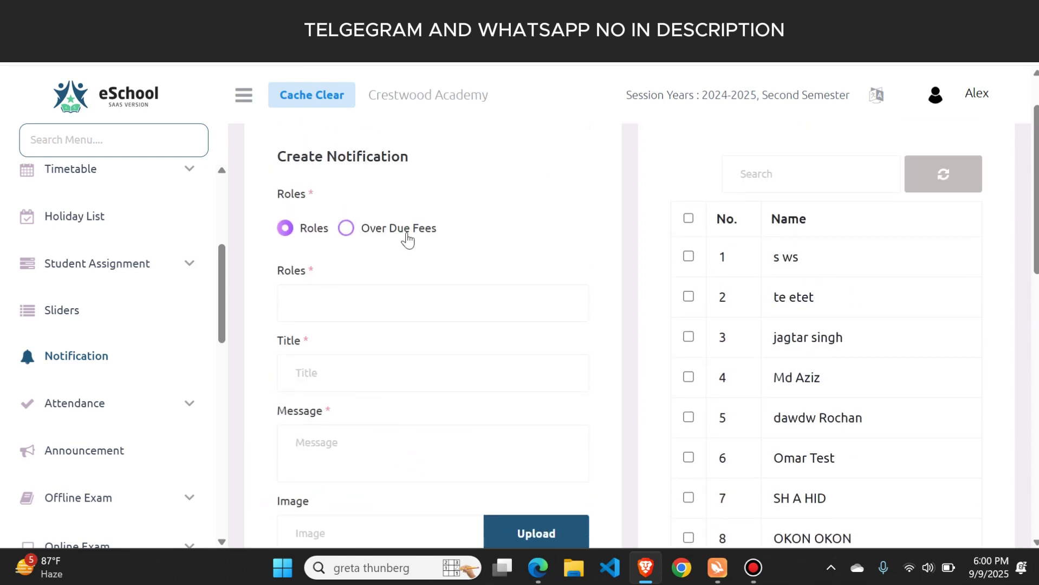
{"action": "left_click", "coordinate": [346, 229]}
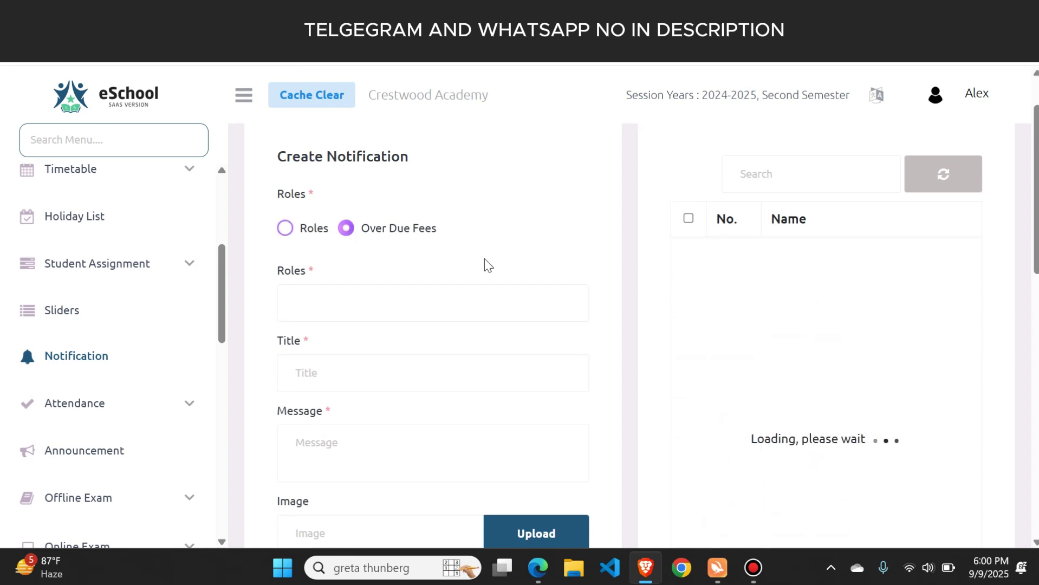
Expand and collapse the Attendance menu in the sidebar
{"action": "scroll", "coordinate": [380, 314], "scroll_direction": "down", "scroll_amount": 1}
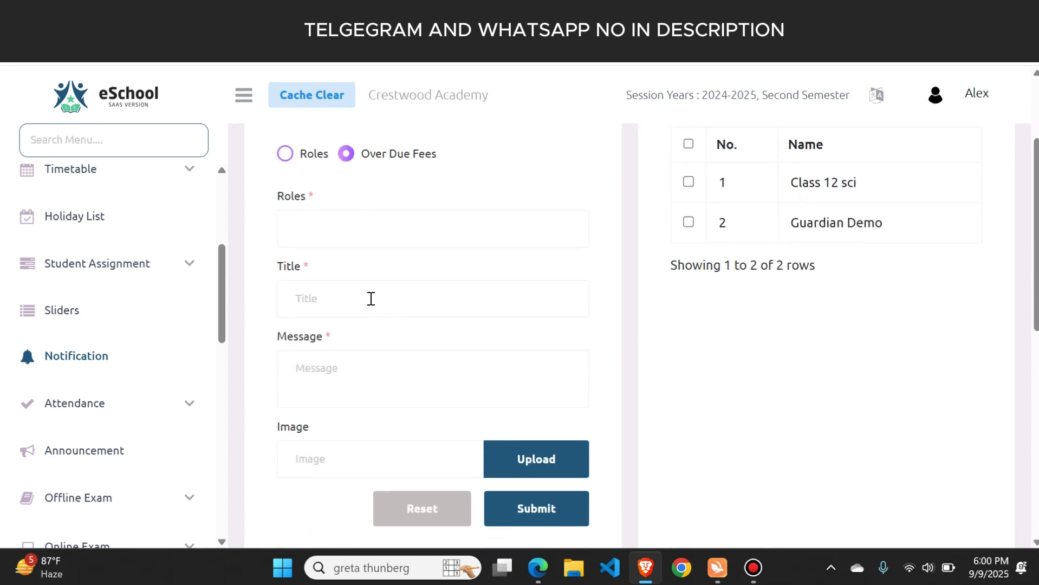
{"action": "scroll", "coordinate": [467, 314], "scroll_direction": "up", "scroll_amount": 2}
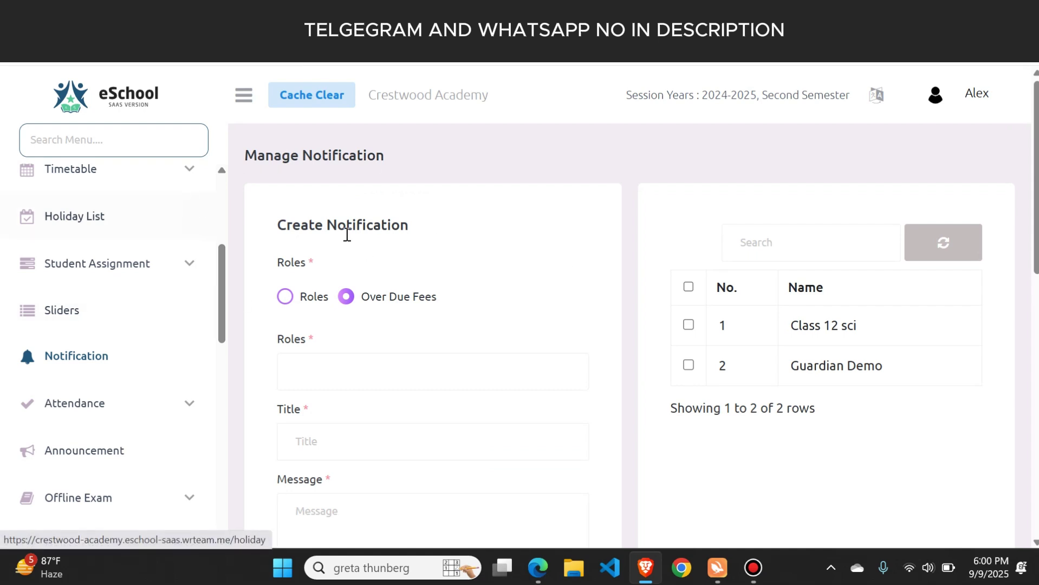
{"action": "scroll", "coordinate": [95, 358], "scroll_direction": "down", "scroll_amount": 2}
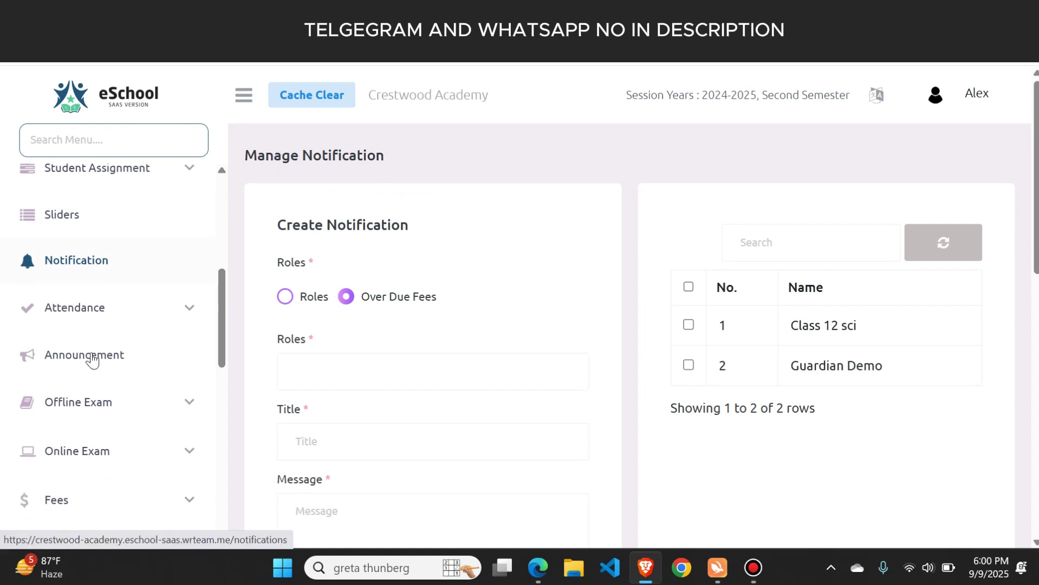
{"action": "left_click", "coordinate": [76, 294]}
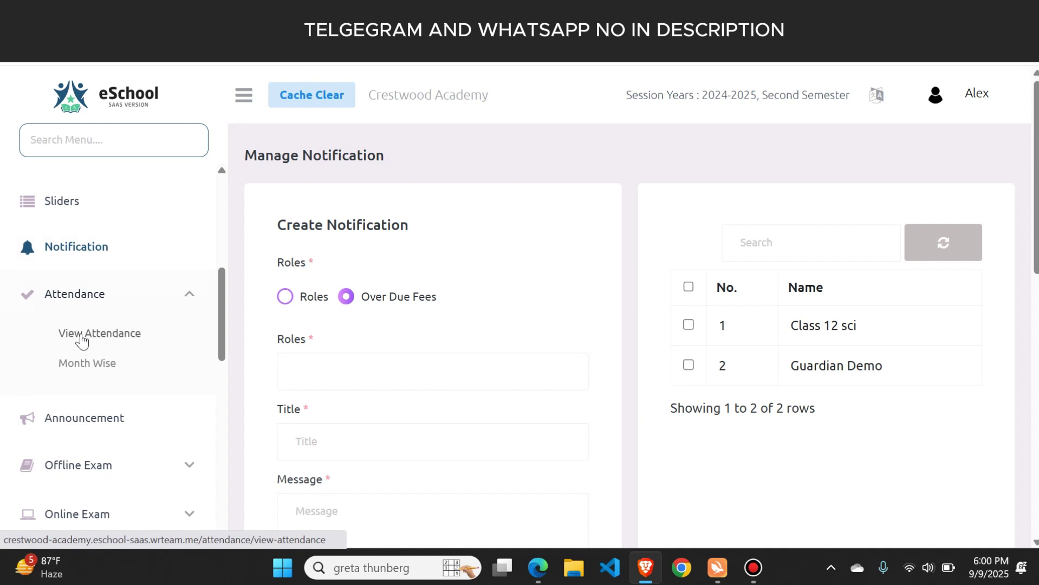
{"action": "left_click", "coordinate": [186, 309]}
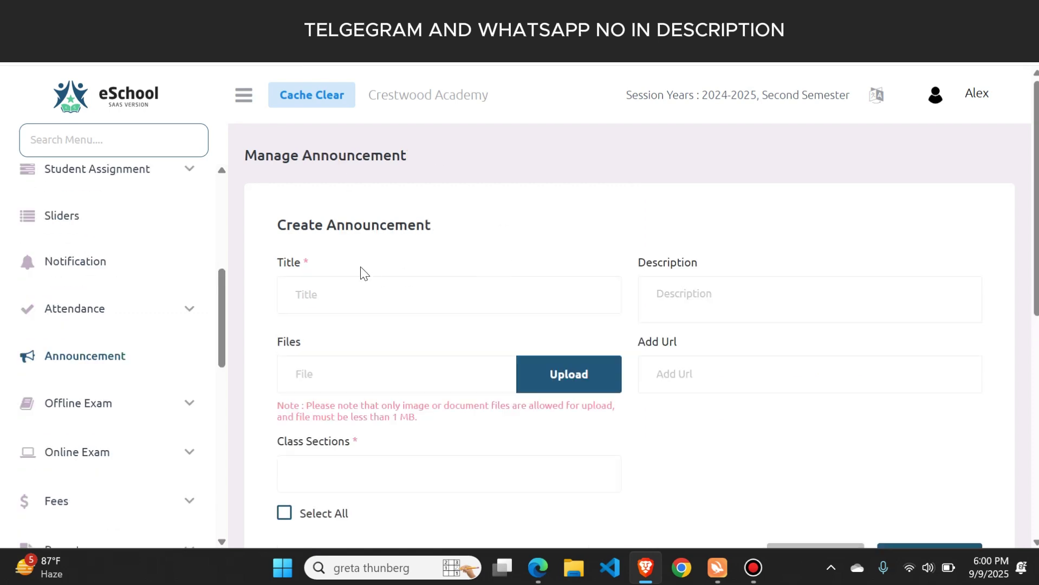
Expand and collapse the Offline Exam and Online Exam menus
{"action": "scroll", "coordinate": [360, 272], "scroll_direction": "down", "scroll_amount": 3}
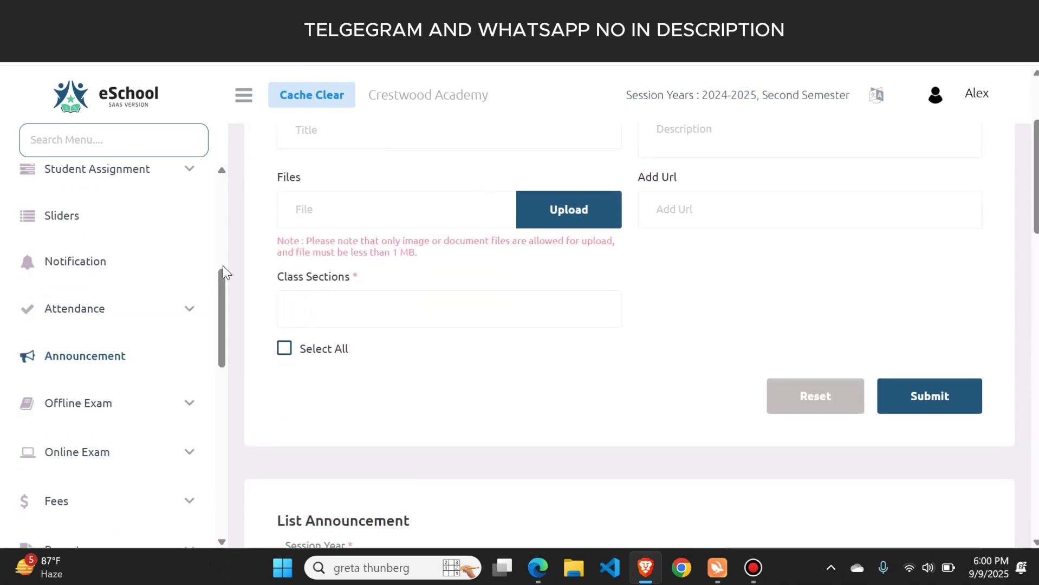
{"action": "scroll", "coordinate": [65, 336], "scroll_direction": "down", "scroll_amount": 3}
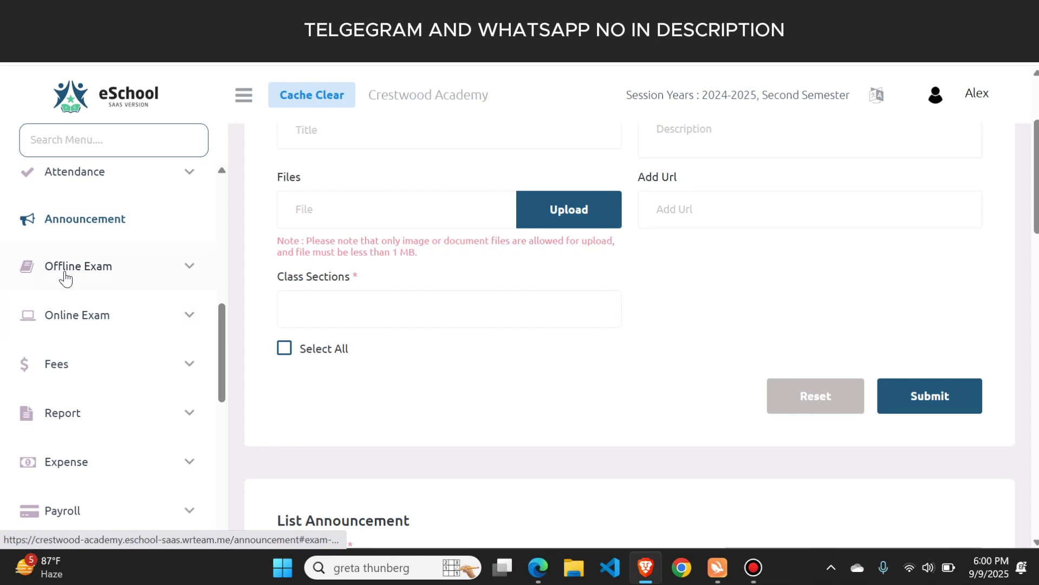
{"action": "left_click", "coordinate": [95, 277]}
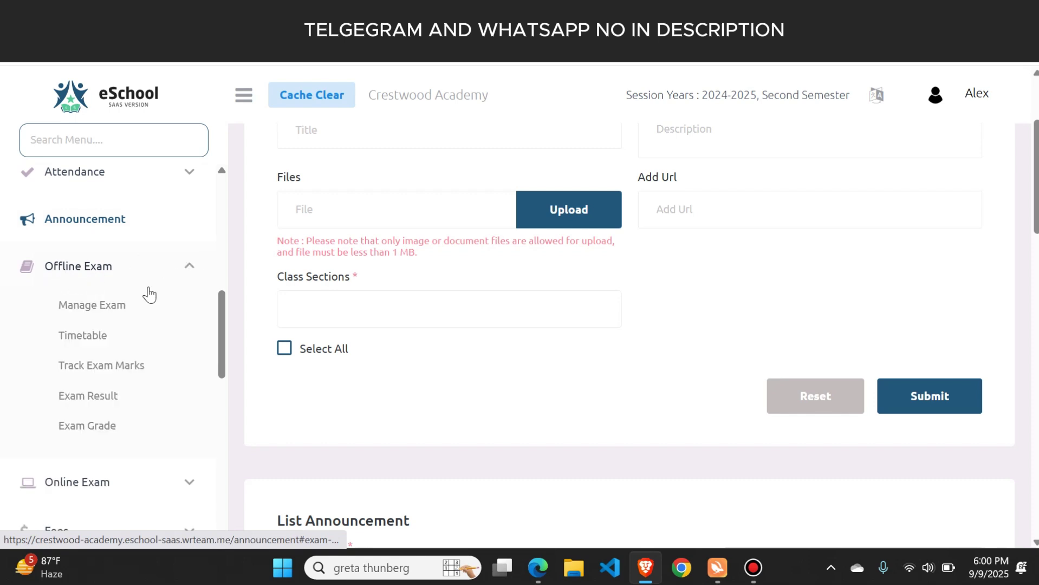
{"action": "left_click", "coordinate": [95, 274]}
{"action": "left_click", "coordinate": [80, 321]}
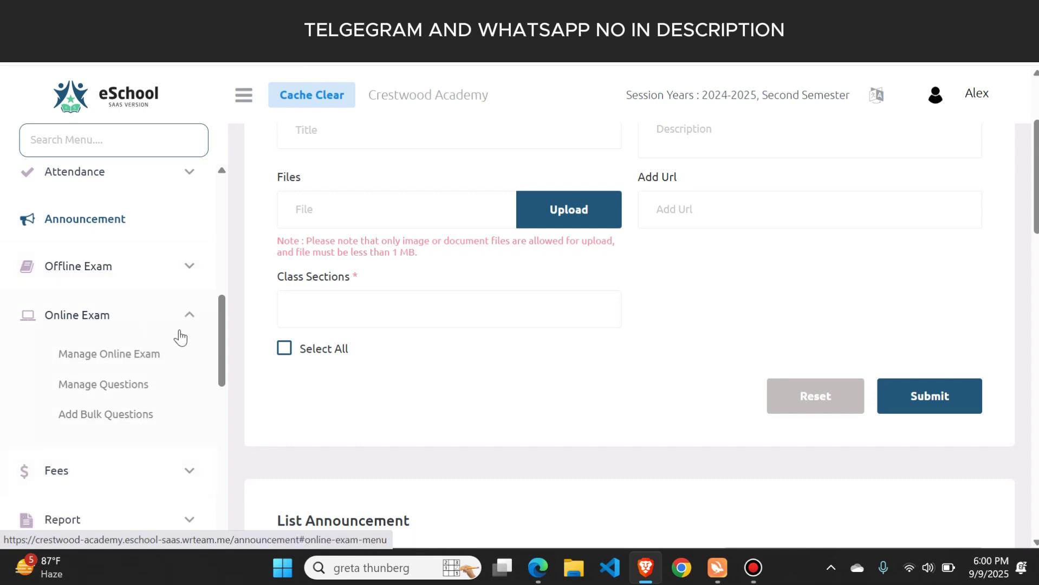
{"action": "left_click", "coordinate": [163, 327]}
{"action": "scroll", "coordinate": [163, 327], "scroll_direction": "down", "scroll_amount": 3}
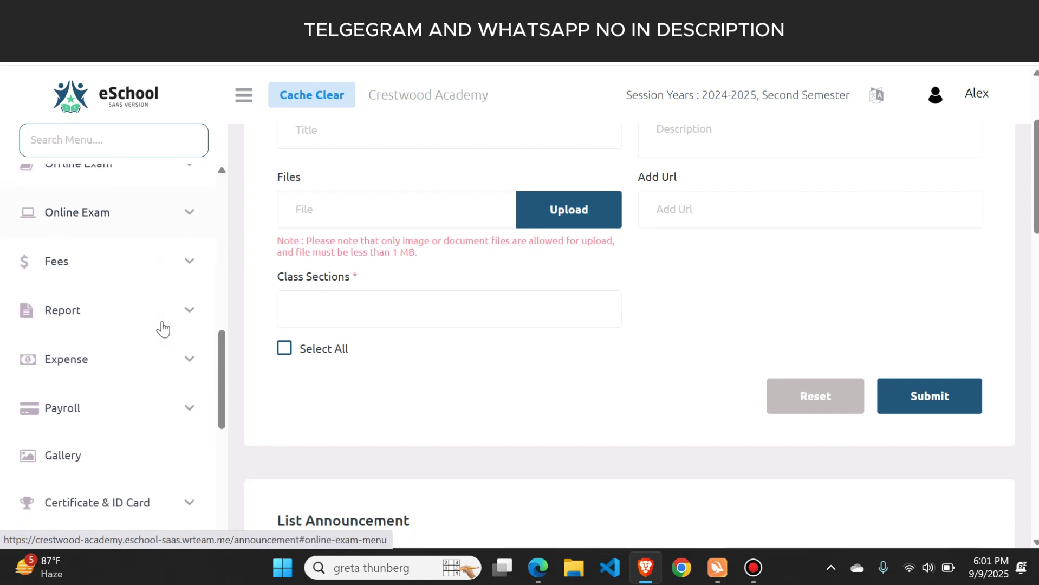
Check the Fees menu, then go to Expense > Manage Category
{"action": "left_click", "coordinate": [71, 249]}
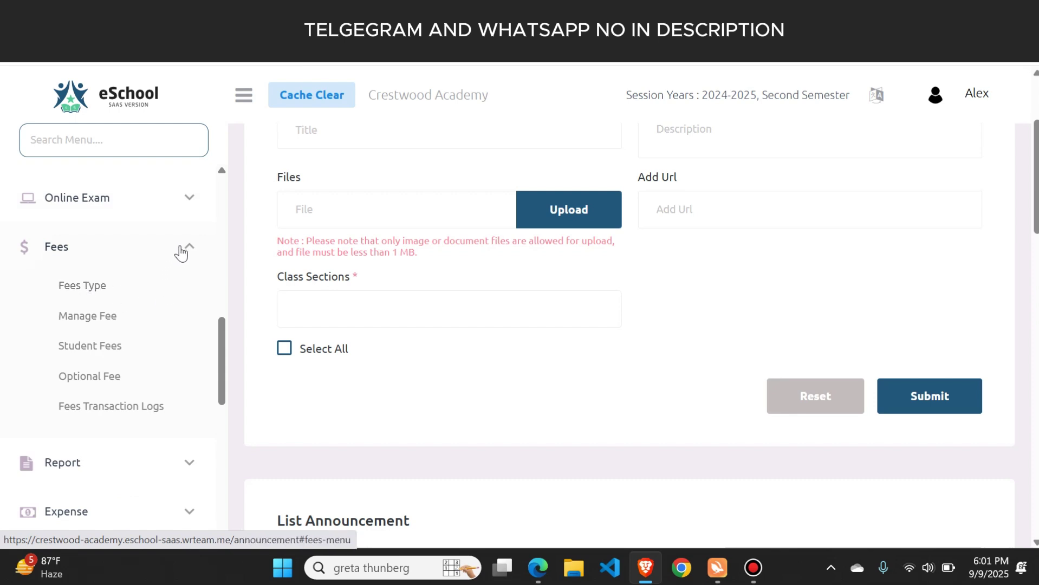
{"action": "left_click", "coordinate": [181, 252]}
{"action": "left_click", "coordinate": [87, 344]}
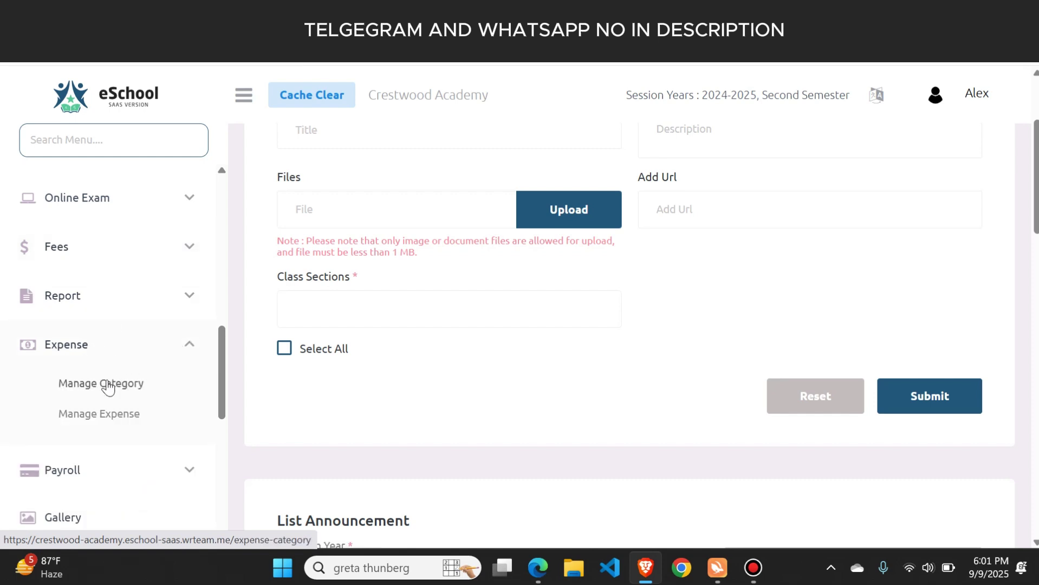
{"action": "left_click", "coordinate": [107, 386]}
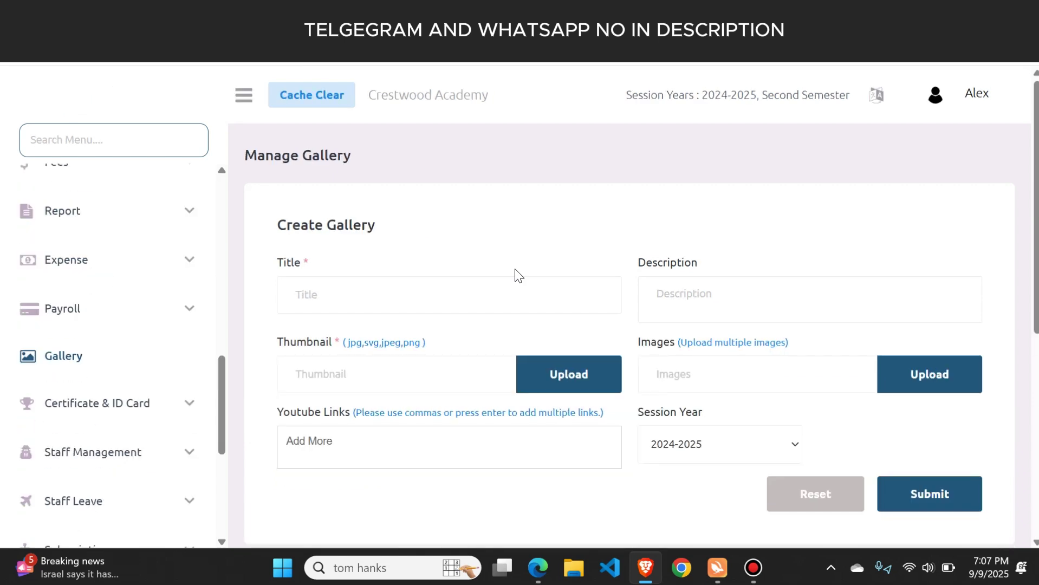
Scroll through the seven gallery albums, Singing Competition through Festival
{"action": "scroll", "coordinate": [514, 269], "scroll_direction": "down", "scroll_amount": 3}
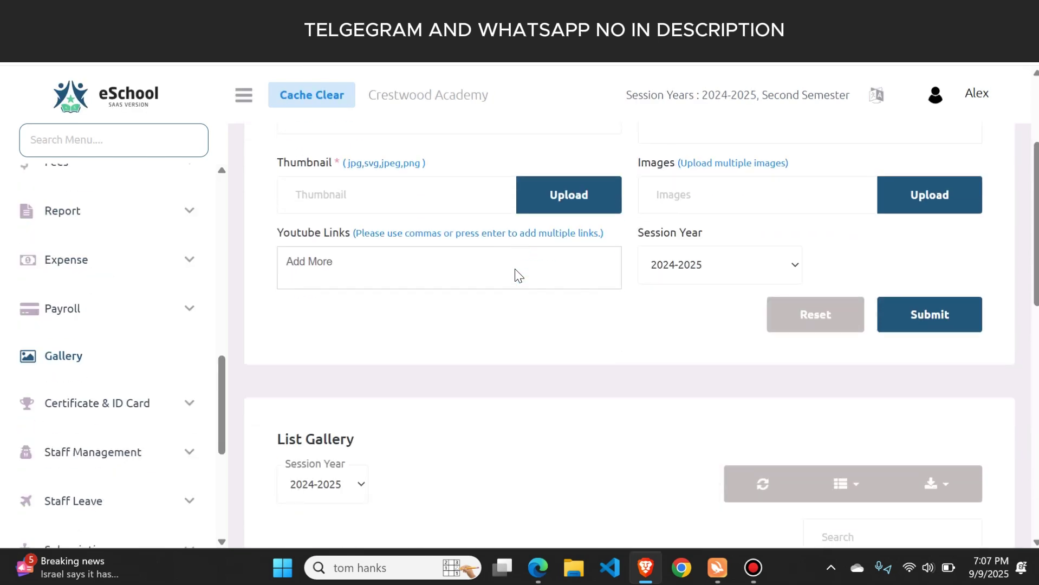
{"action": "scroll", "coordinate": [515, 269], "scroll_direction": "down", "scroll_amount": 3}
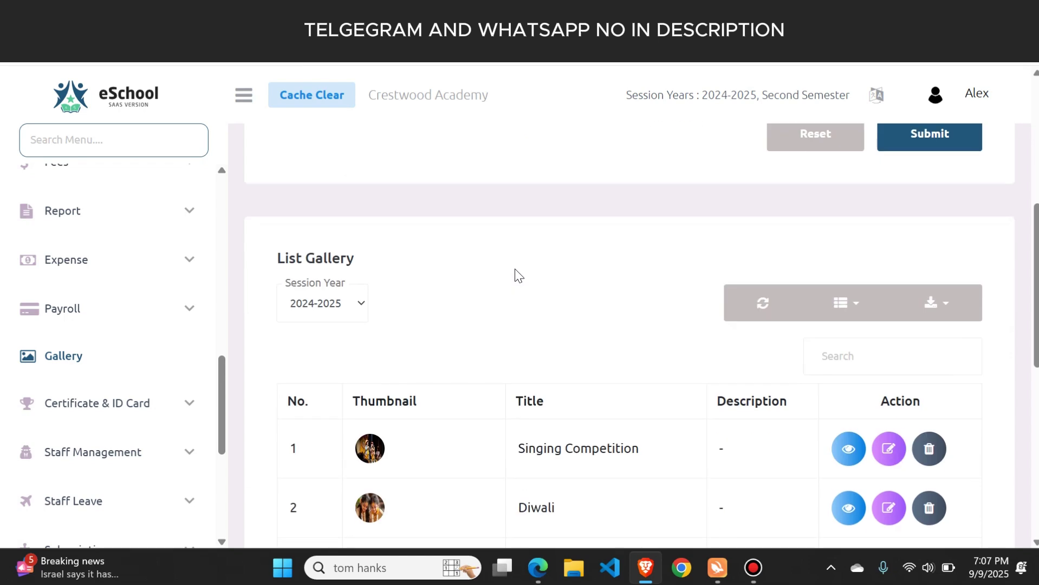
{"action": "scroll", "coordinate": [515, 269], "scroll_direction": "down", "scroll_amount": 6}
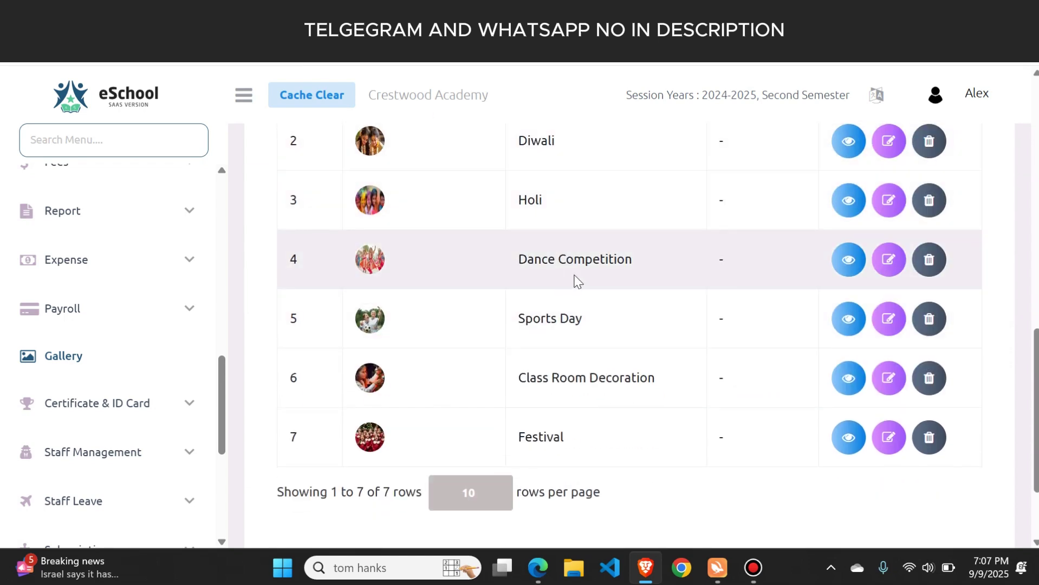
{"action": "scroll", "coordinate": [144, 335], "scroll_direction": "down", "scroll_amount": 3}
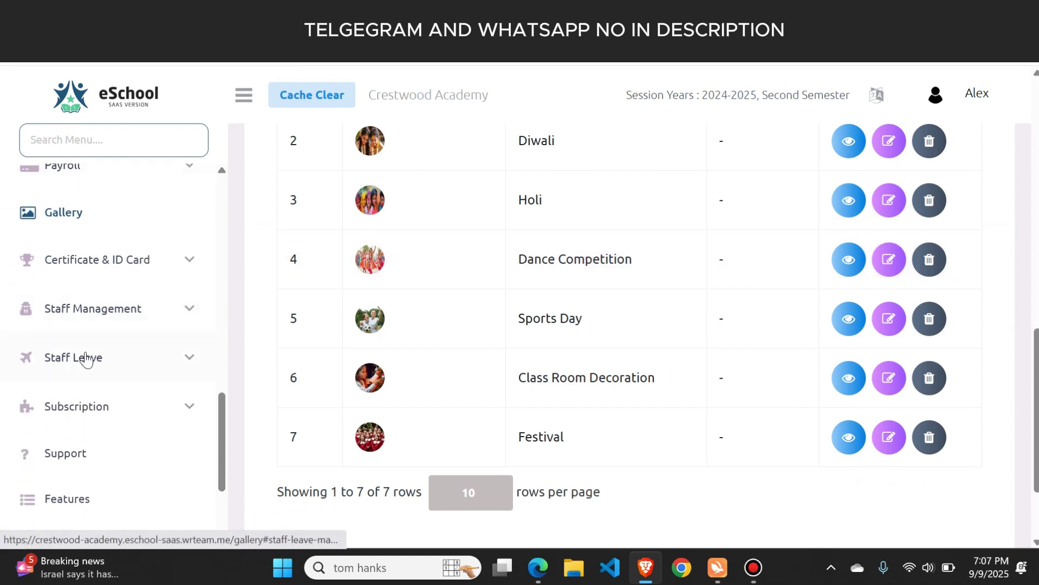
Expand and collapse Staff Leave, then expand Web Settings to show Content and Faqs
{"action": "left_click", "coordinate": [106, 365]}
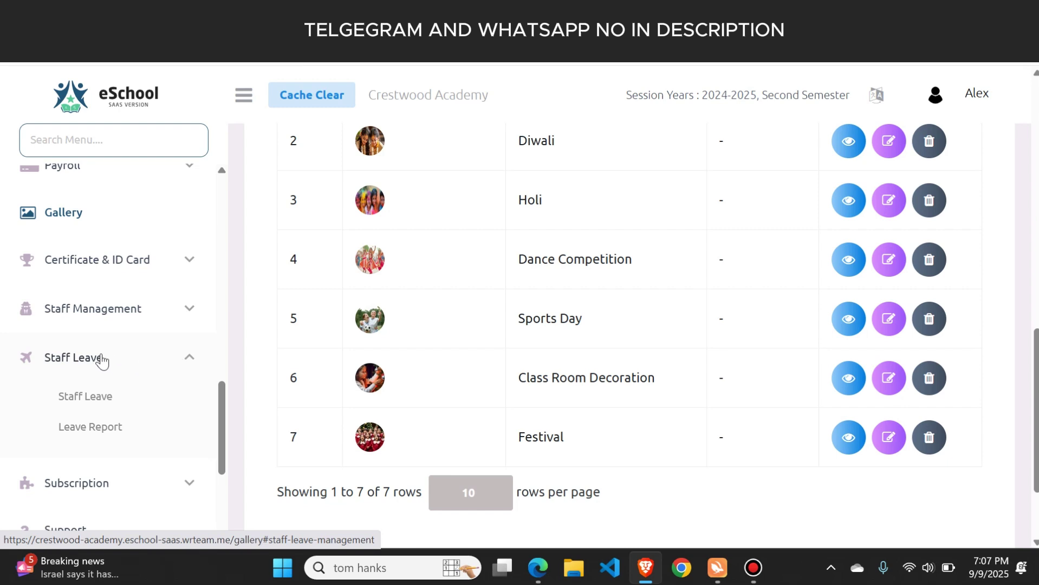
{"action": "left_click", "coordinate": [135, 373]}
{"action": "scroll", "coordinate": [134, 373], "scroll_direction": "down", "scroll_amount": 3}
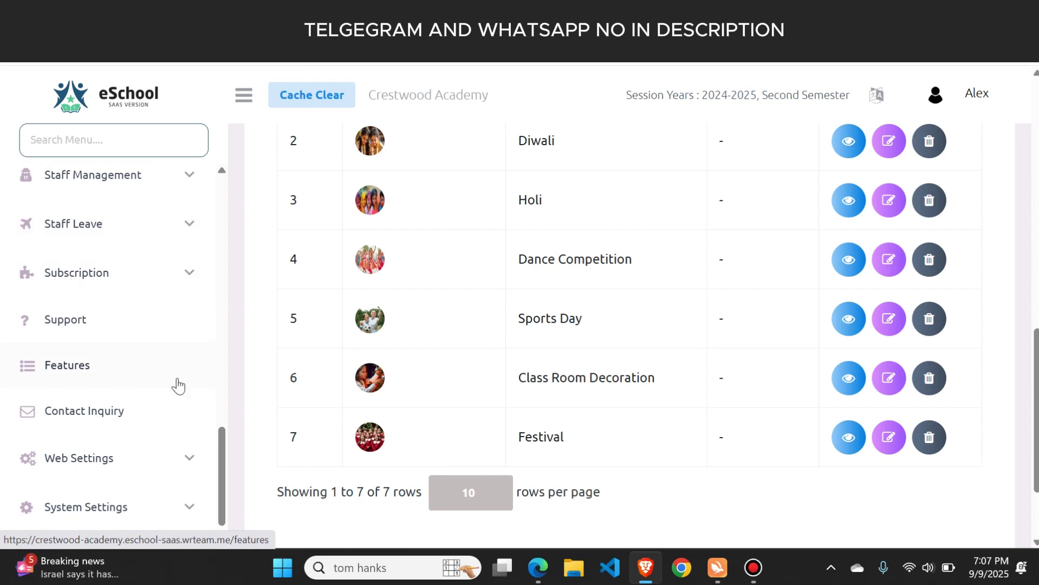
{"action": "scroll", "coordinate": [52, 374], "scroll_direction": "down", "scroll_amount": 1}
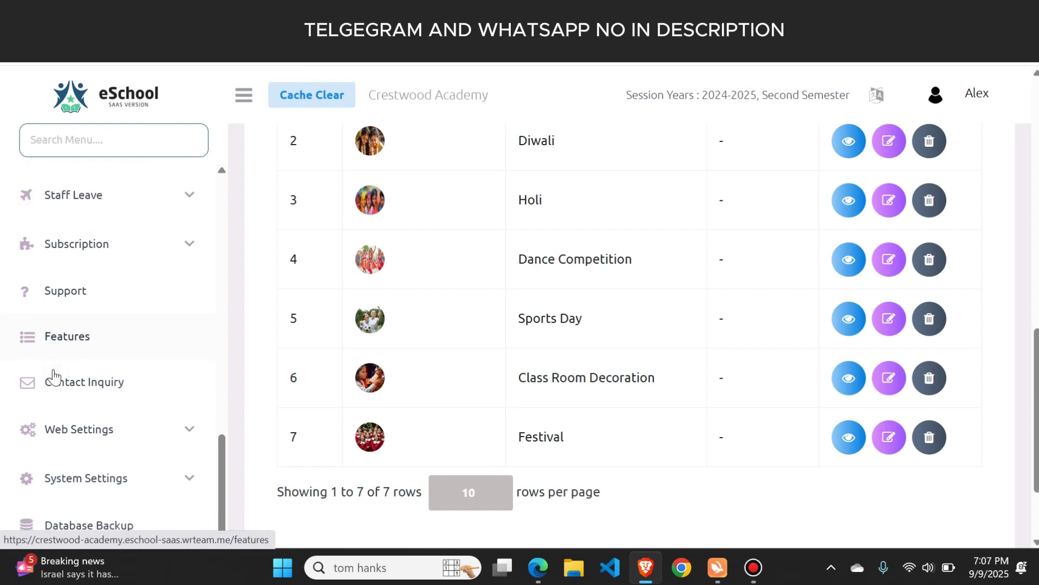
{"action": "left_click", "coordinate": [81, 436]}
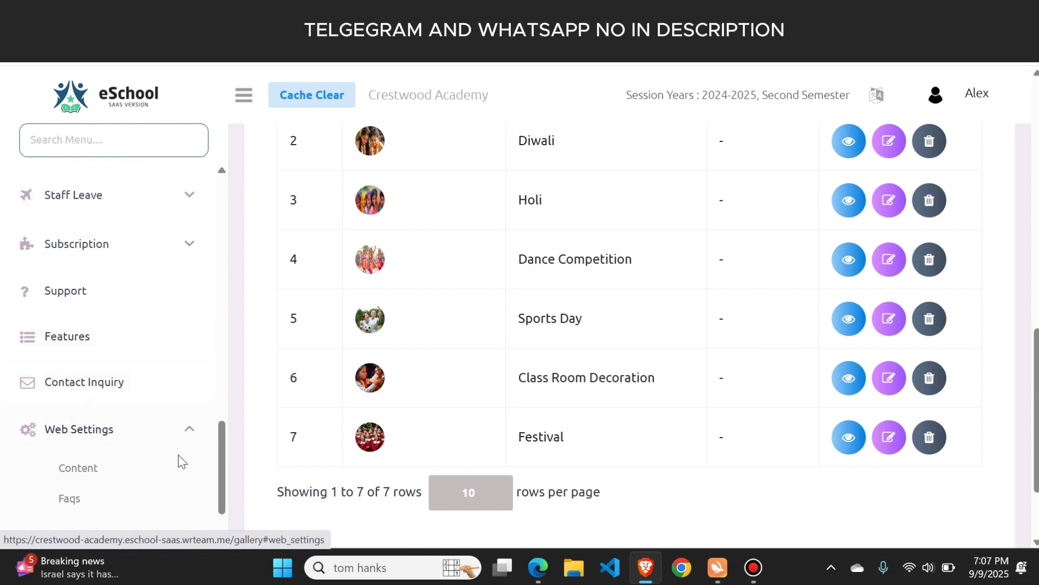
Open Web Settings > Content and review the top of the Manage Web Page form
{"action": "left_click", "coordinate": [79, 470]}
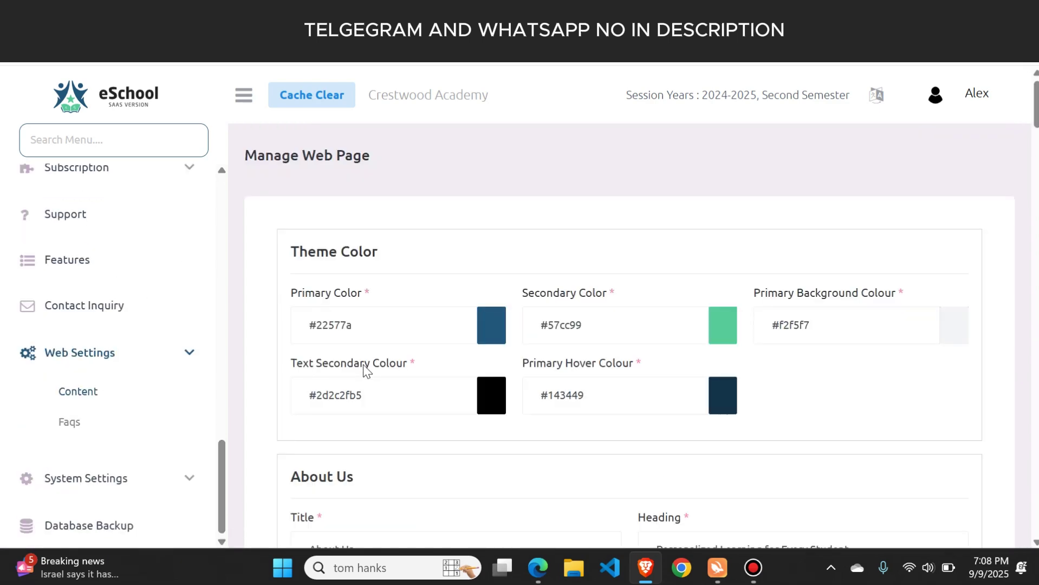
{"action": "scroll", "coordinate": [363, 364], "scroll_direction": "down", "scroll_amount": 2}
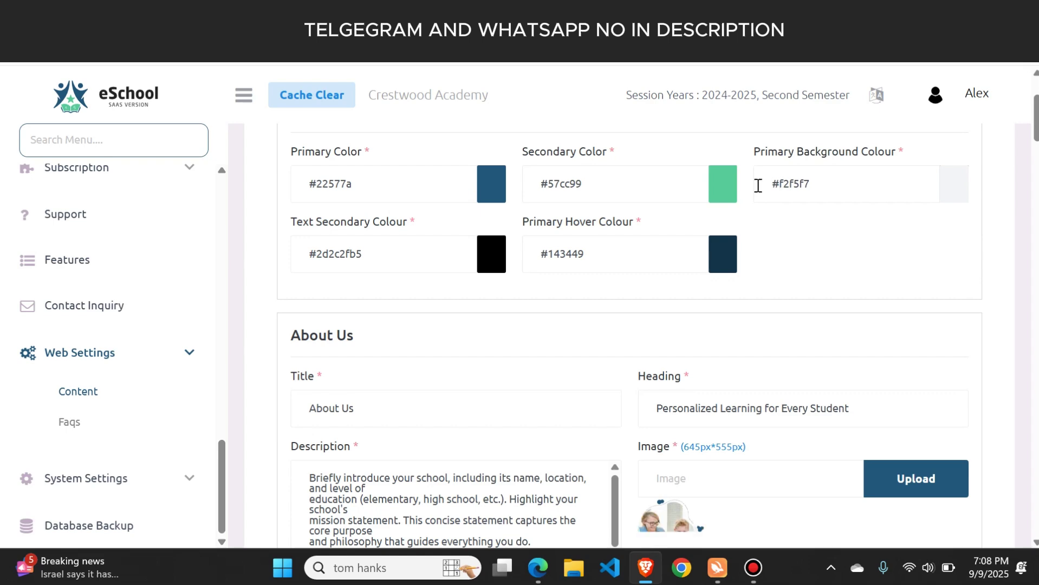
{"action": "scroll", "coordinate": [553, 227], "scroll_direction": "down", "scroll_amount": 5}
{"action": "left_click_drag", "start_coordinate": [436, 225], "coordinate": [293, 205]}
{"action": "scroll", "coordinate": [672, 255], "scroll_direction": "up", "scroll_amount": 1}
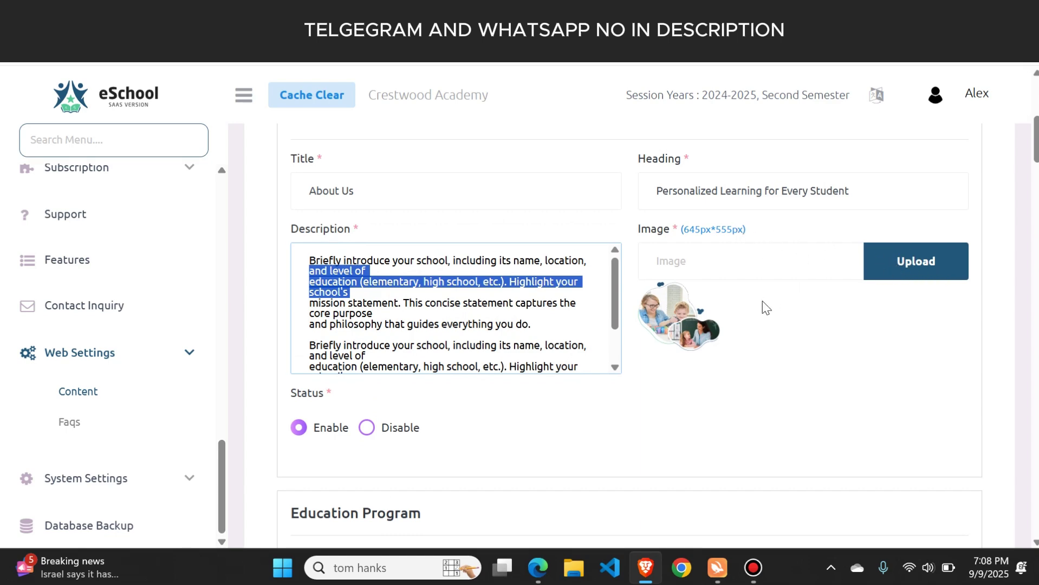
Scroll through the rest of the web page form, then expand System Settings
{"action": "scroll", "coordinate": [766, 308], "scroll_direction": "down", "scroll_amount": 8}
{"action": "scroll", "coordinate": [766, 308], "scroll_direction": "down", "scroll_amount": 8}
{"action": "scroll", "coordinate": [438, 311], "scroll_direction": "down", "scroll_amount": 8}
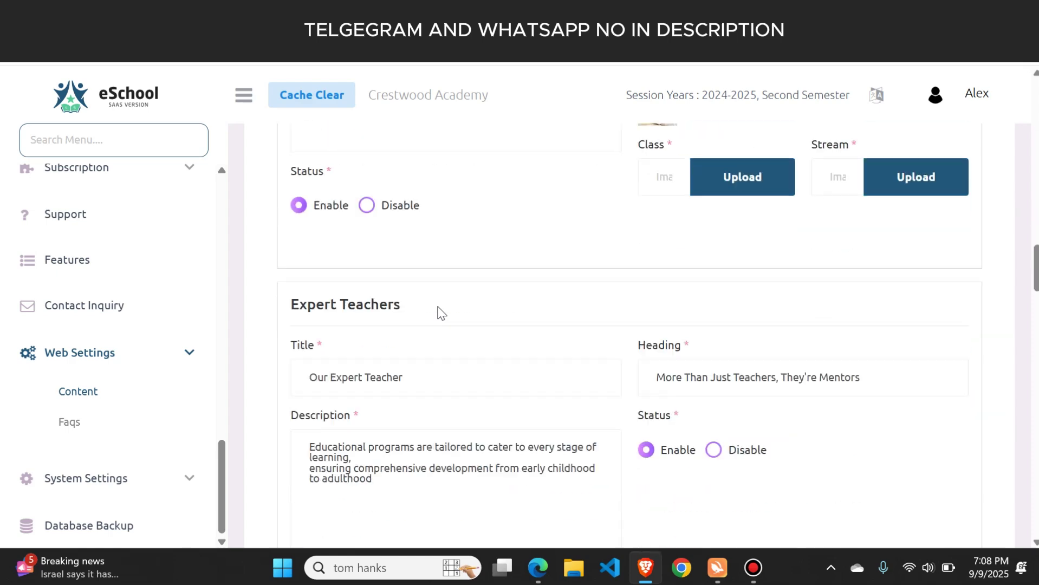
{"action": "scroll", "coordinate": [438, 311], "scroll_direction": "down", "scroll_amount": 8}
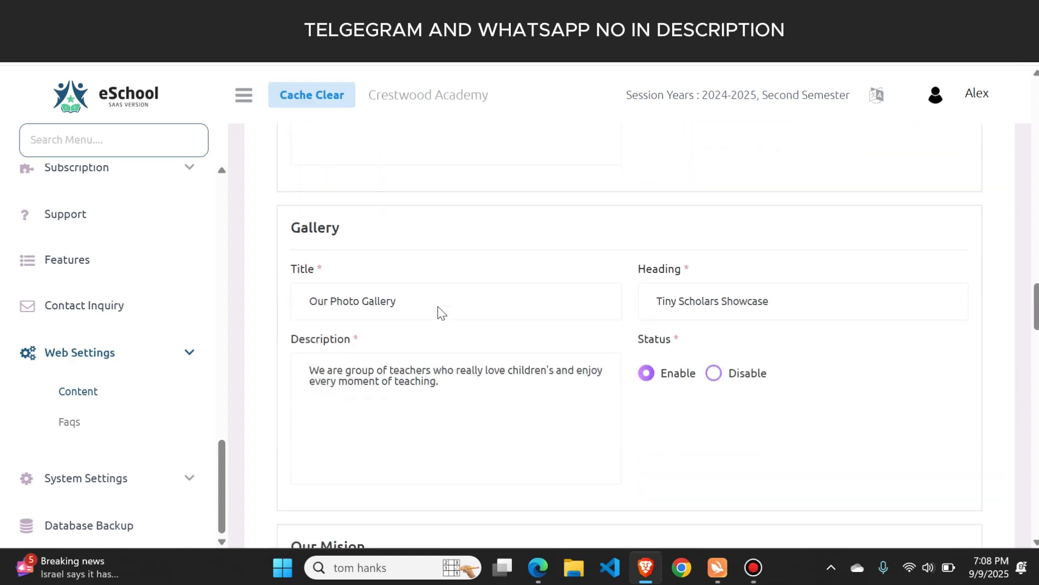
{"action": "left_click", "coordinate": [111, 487]}
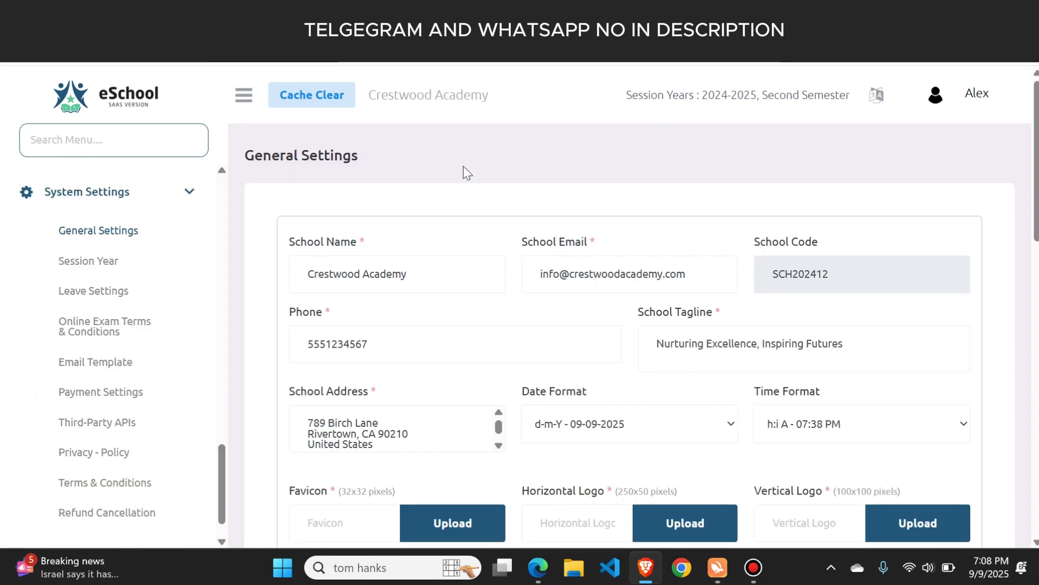
Select the School Name, part of the school email, and the School Code values
{"action": "left_click", "coordinate": [423, 280]}
{"action": "left_click_drag", "start_coordinate": [424, 280], "coordinate": [236, 262]}
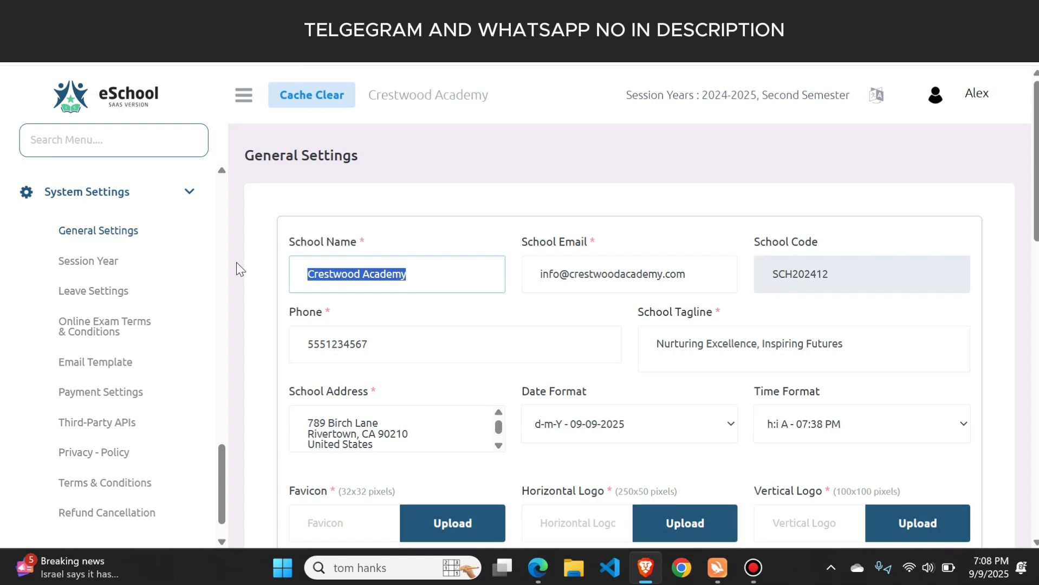
{"action": "left_click_drag", "start_coordinate": [631, 274], "coordinate": [479, 304]}
{"action": "left_click_drag", "start_coordinate": [856, 276], "coordinate": [657, 289]}
Select the Google Map Link embed code, review Domain Settings, then switch to the teacher panel
{"action": "scroll", "coordinate": [656, 287], "scroll_direction": "down", "scroll_amount": 3}
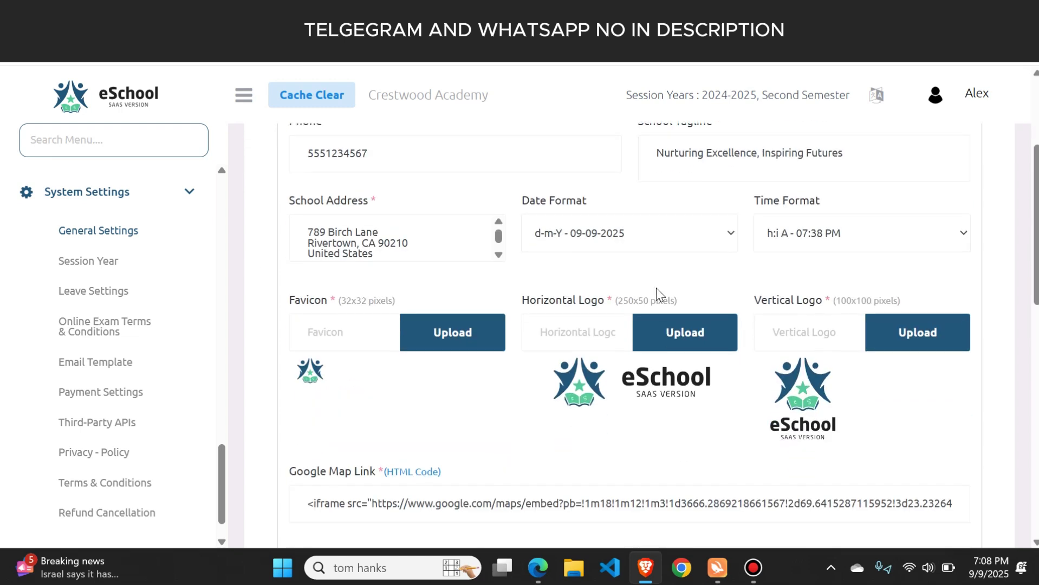
{"action": "scroll", "coordinate": [488, 233], "scroll_direction": "down", "scroll_amount": 3}
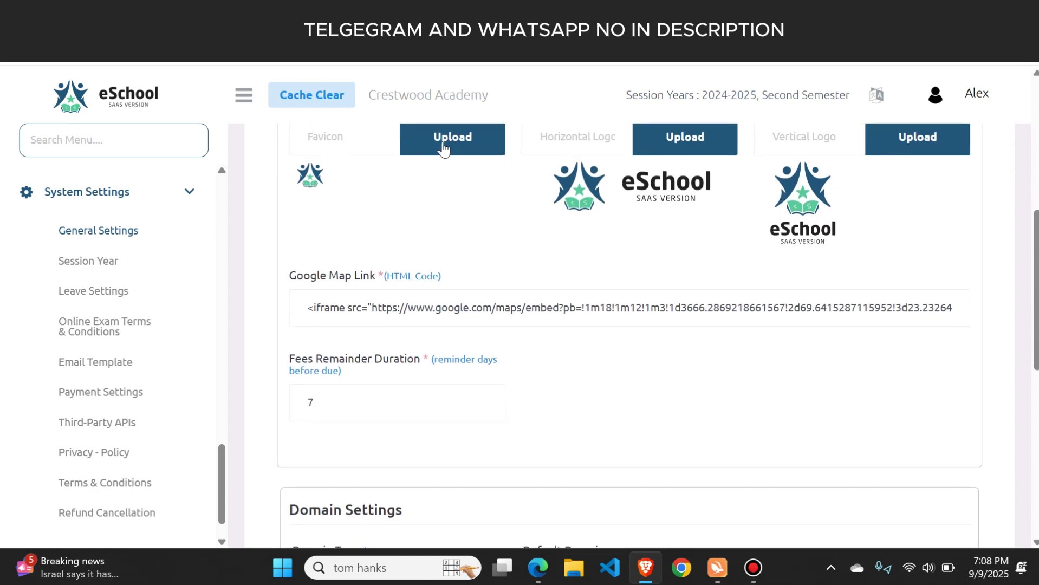
{"action": "left_click_drag", "start_coordinate": [297, 308], "coordinate": [853, 333]}
{"action": "scroll", "coordinate": [410, 347], "scroll_direction": "down", "scroll_amount": 5}
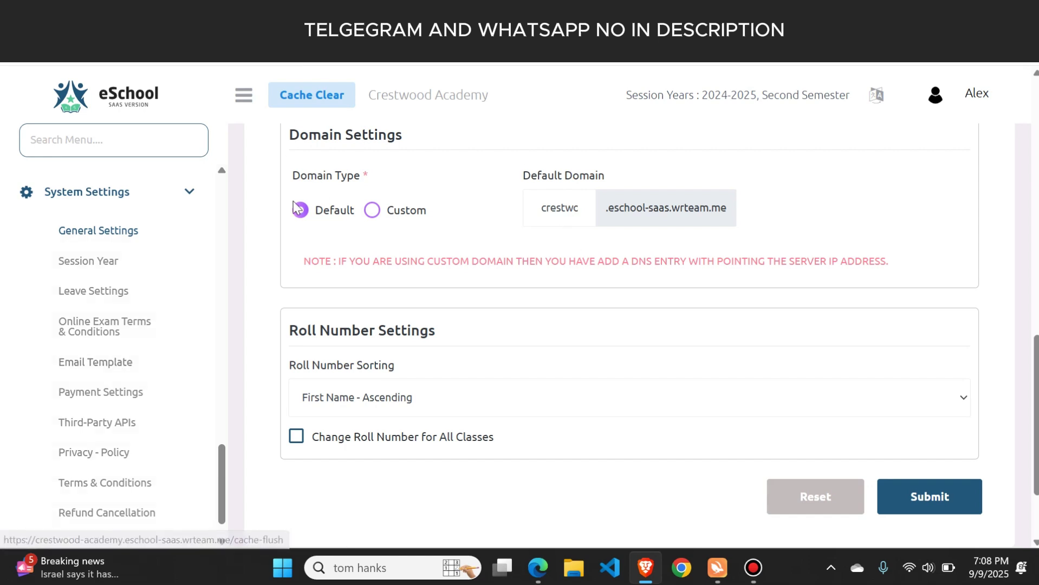
{"action": "scroll", "coordinate": [124, 345], "scroll_direction": "down", "scroll_amount": 1}
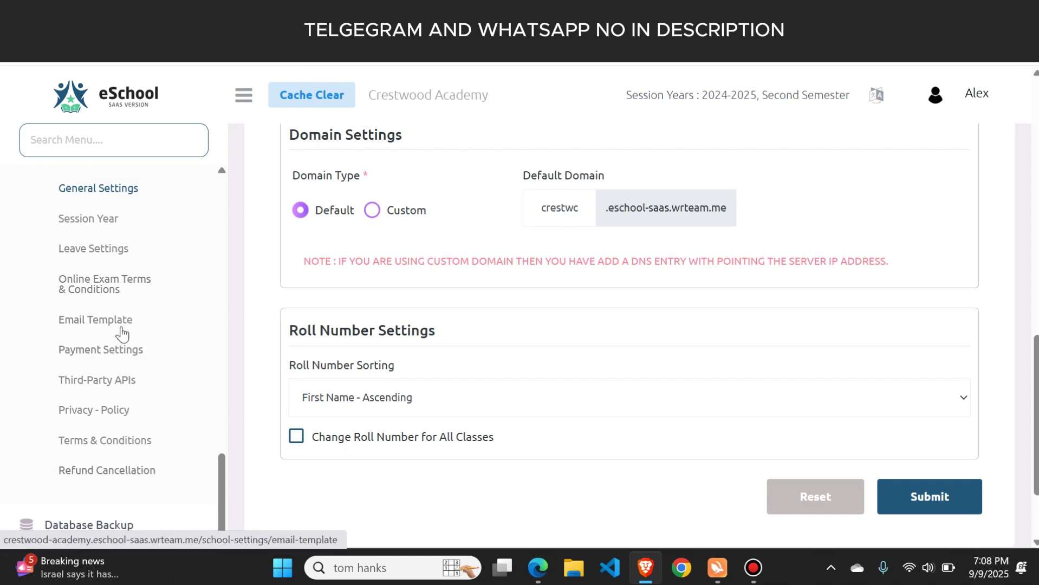
{"action": "scroll", "coordinate": [123, 335], "scroll_direction": "up", "scroll_amount": 5}
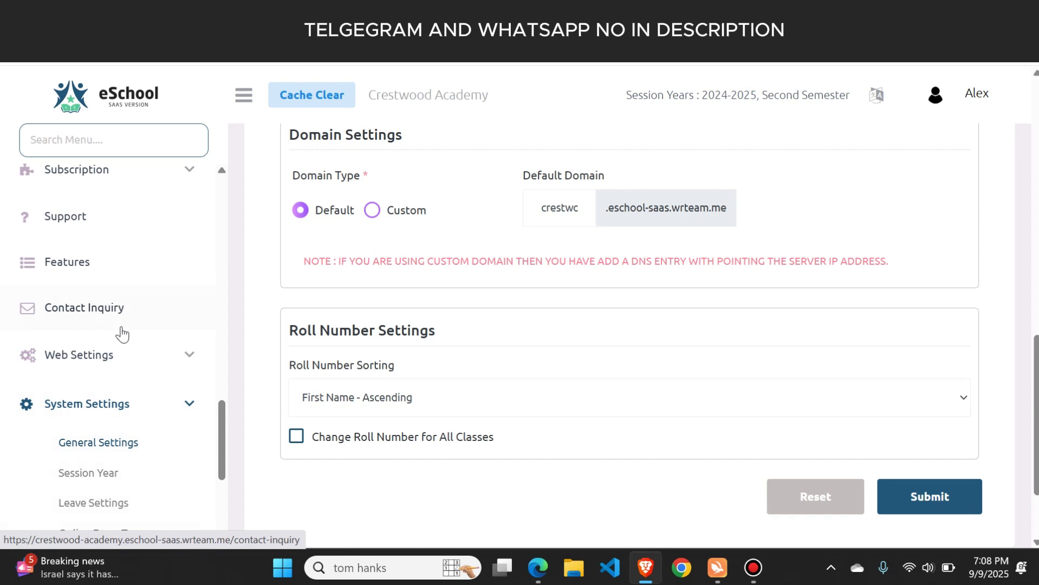
{"action": "scroll", "coordinate": [122, 334], "scroll_direction": "up", "scroll_amount": 10}
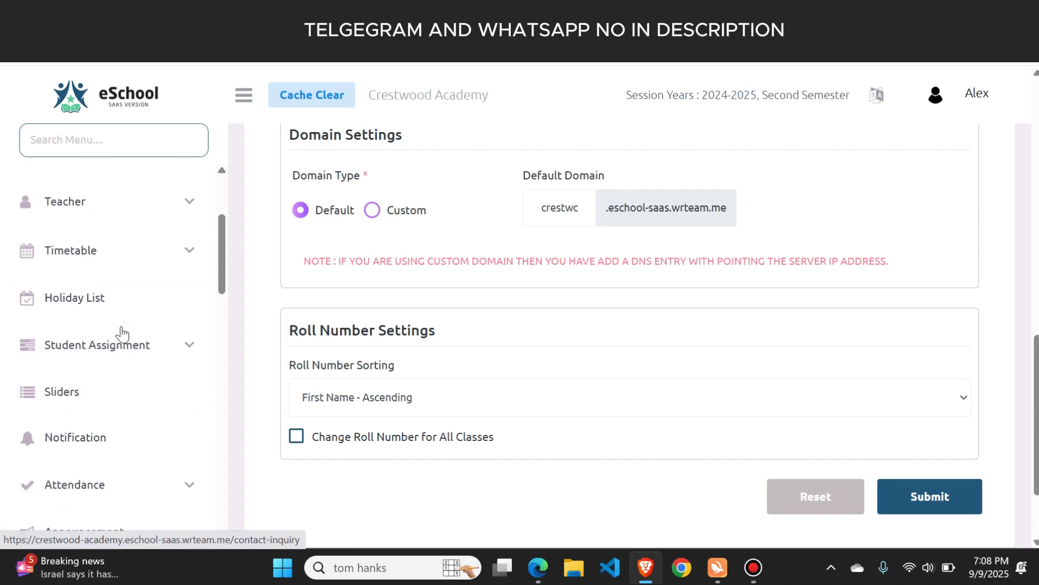
{"action": "left_click", "coordinate": [538, 573]}
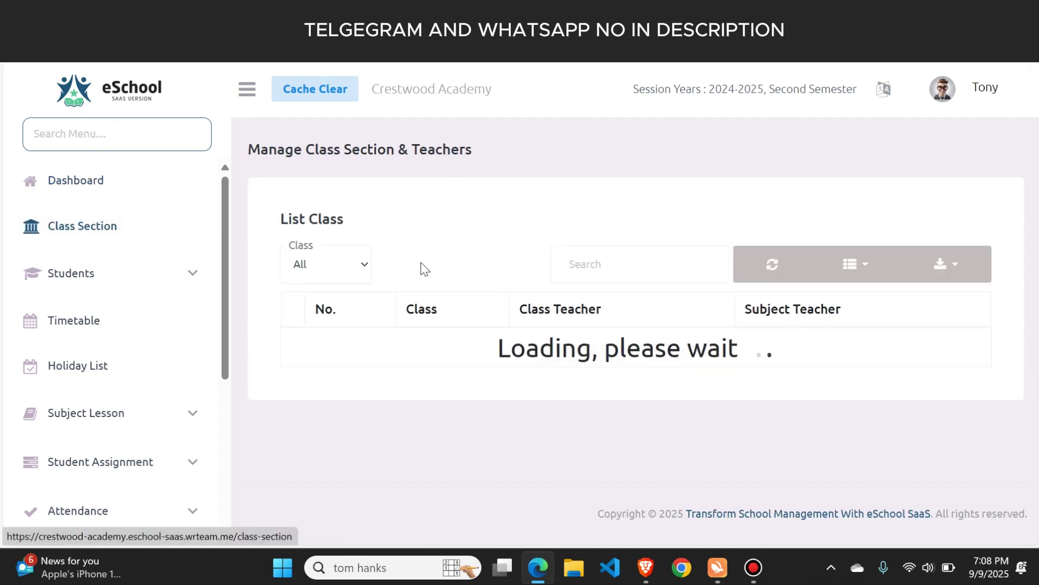
Filter class sections to 2 - English, then go to Students > Student Details
{"action": "left_click", "coordinate": [346, 258]}
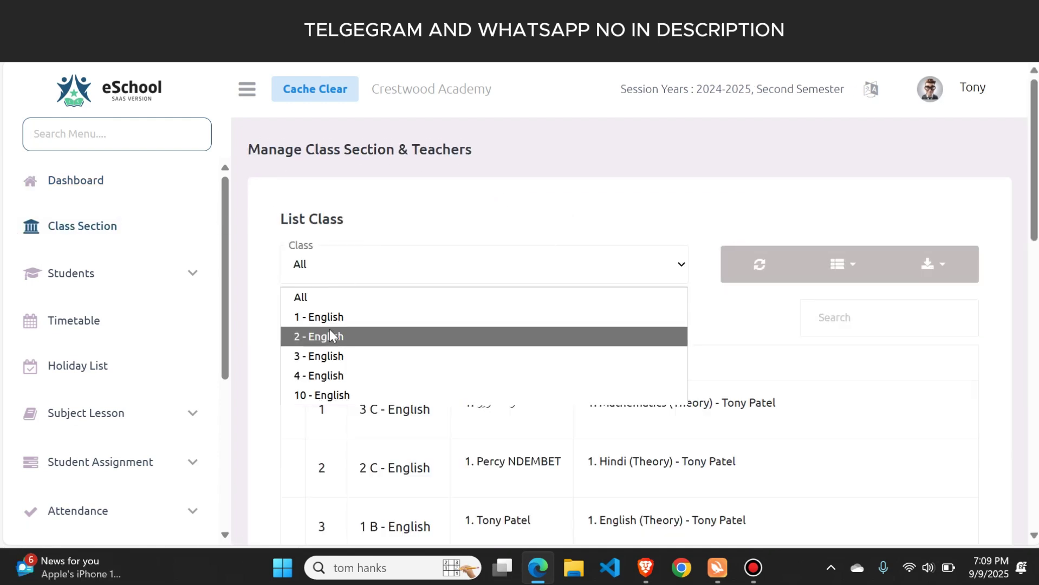
{"action": "left_click", "coordinate": [328, 336]}
{"action": "scroll", "coordinate": [531, 320], "scroll_direction": "down", "scroll_amount": 4}
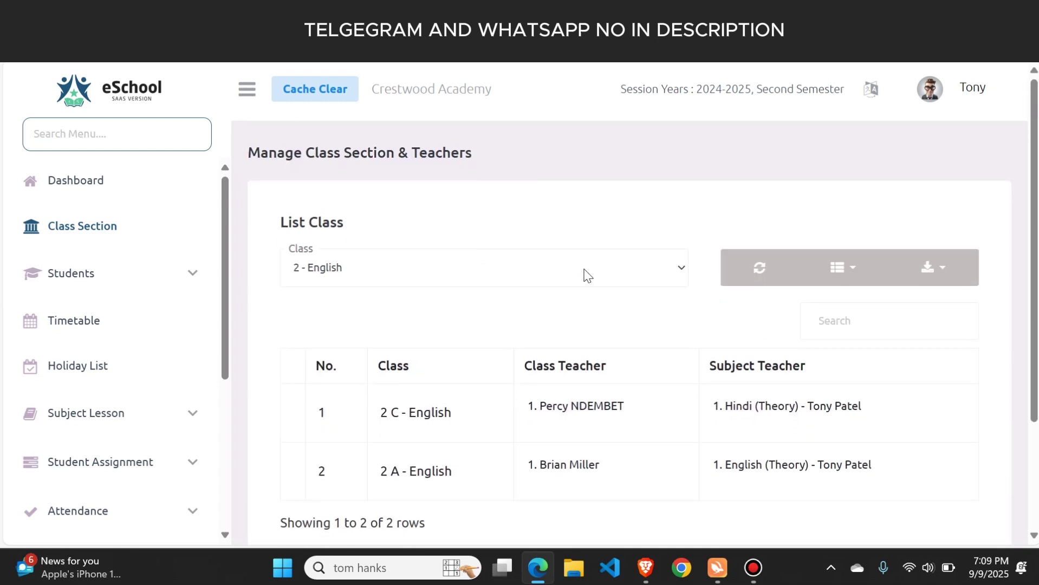
{"action": "left_click_drag", "start_coordinate": [637, 407], "coordinate": [483, 399]}
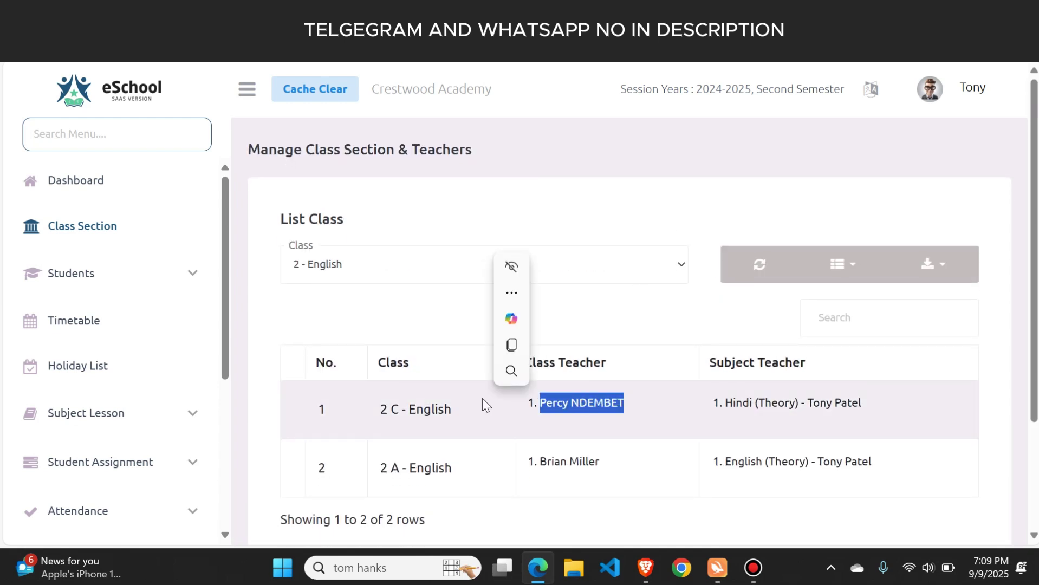
{"action": "left_click", "coordinate": [88, 283]}
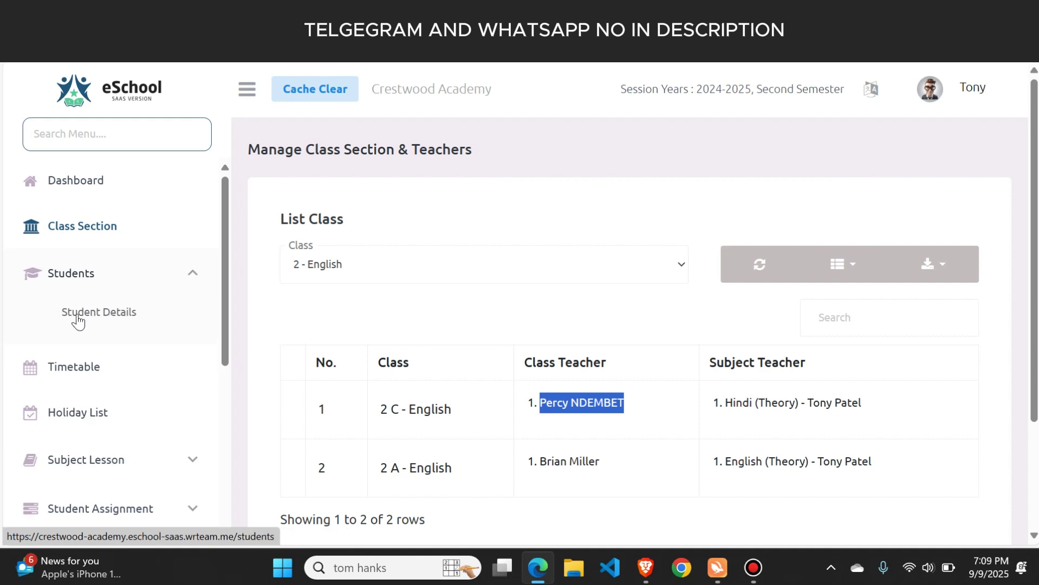
{"action": "left_click", "coordinate": [144, 269]}
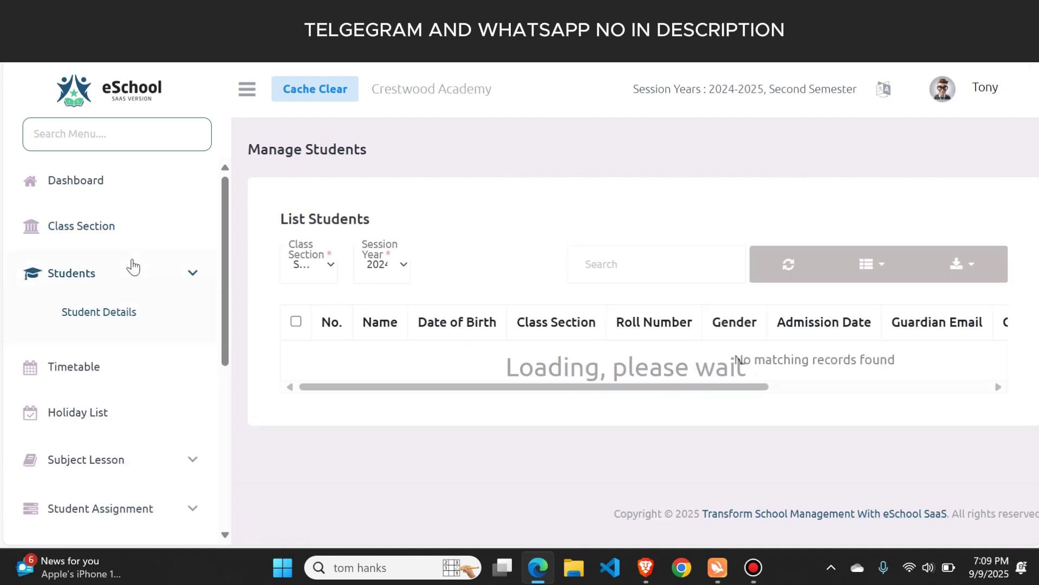
Go via Timetable to the 2024-2025 Holiday List led by Diwali, then expand Subject Lesson
{"action": "left_click", "coordinate": [68, 373]}
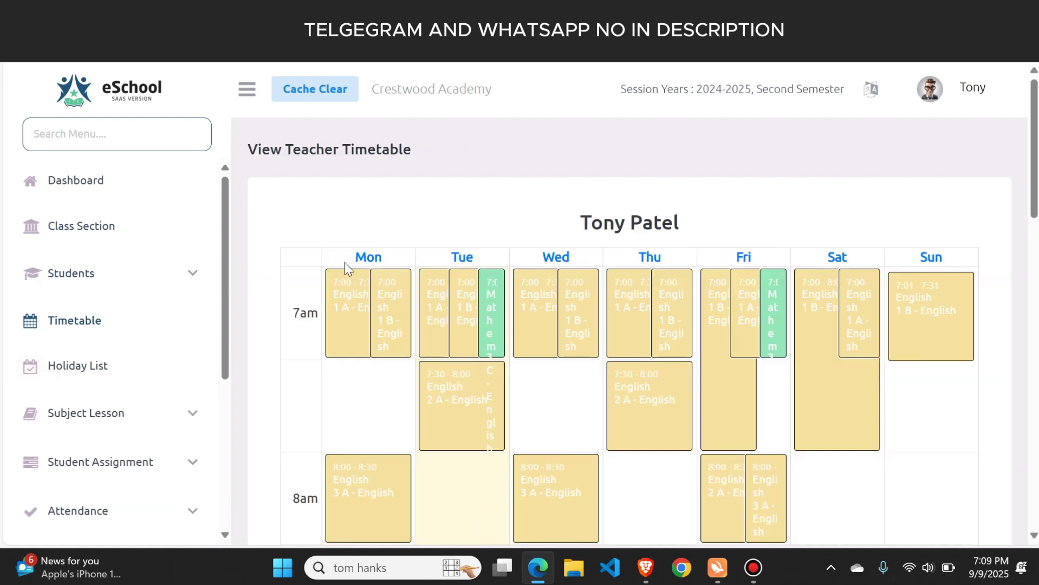
{"action": "scroll", "coordinate": [342, 261], "scroll_direction": "down", "scroll_amount": 1}
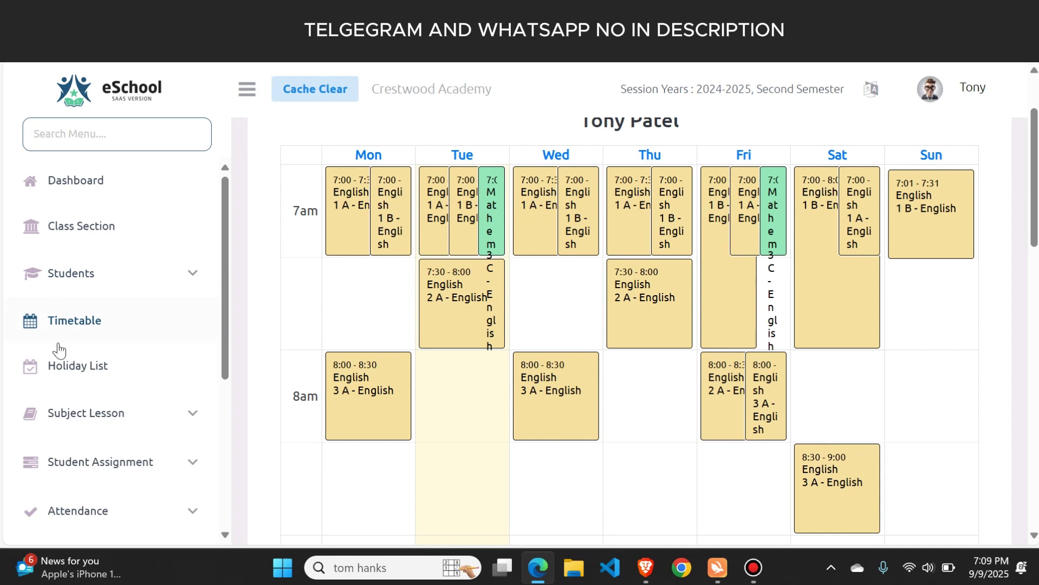
{"action": "left_click", "coordinate": [66, 371]}
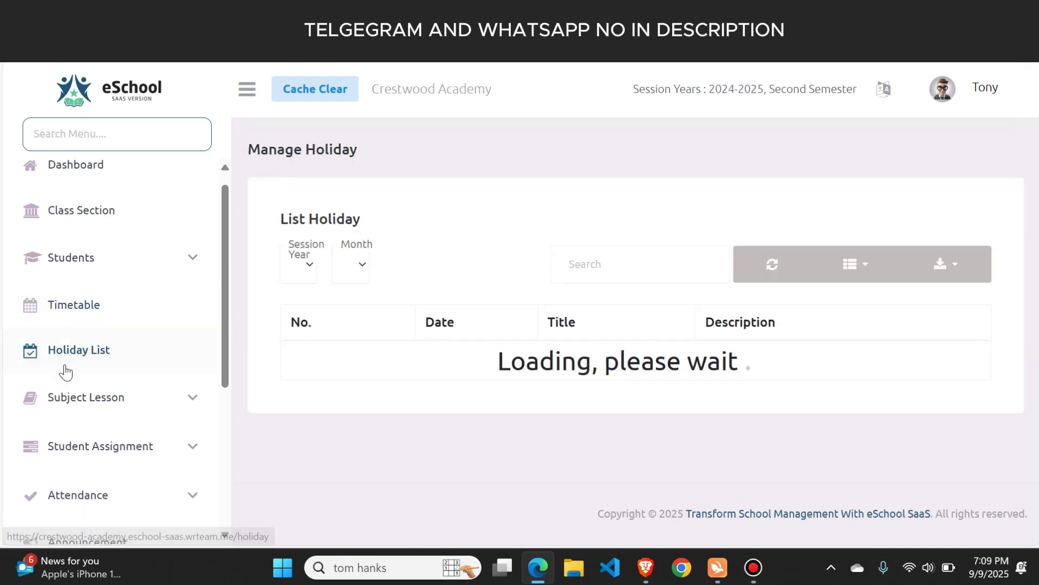
{"action": "left_click", "coordinate": [82, 400]}
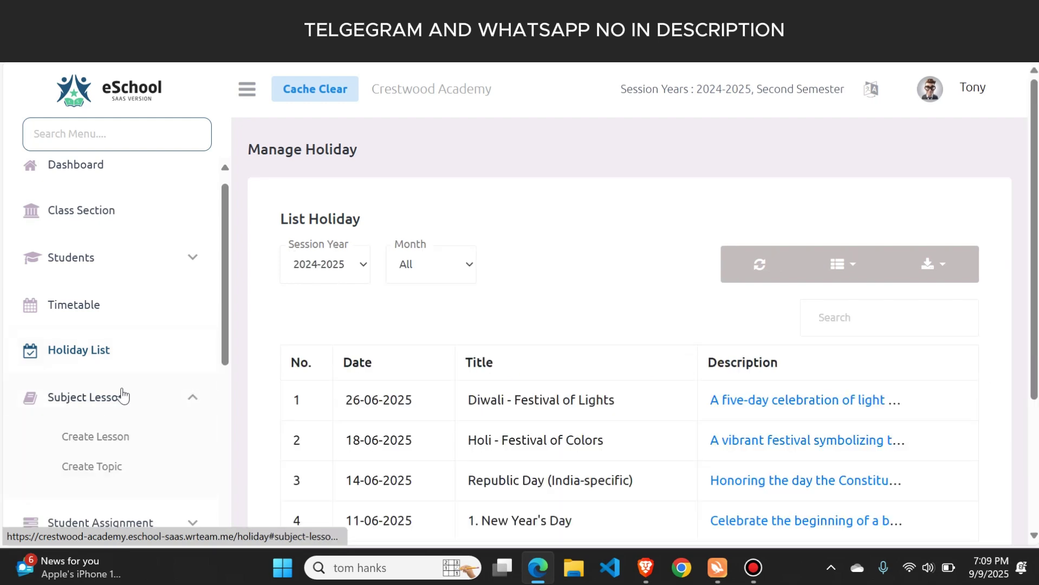
Open Create Lesson and choose class section 3 A - English
{"action": "left_click", "coordinate": [81, 438]}
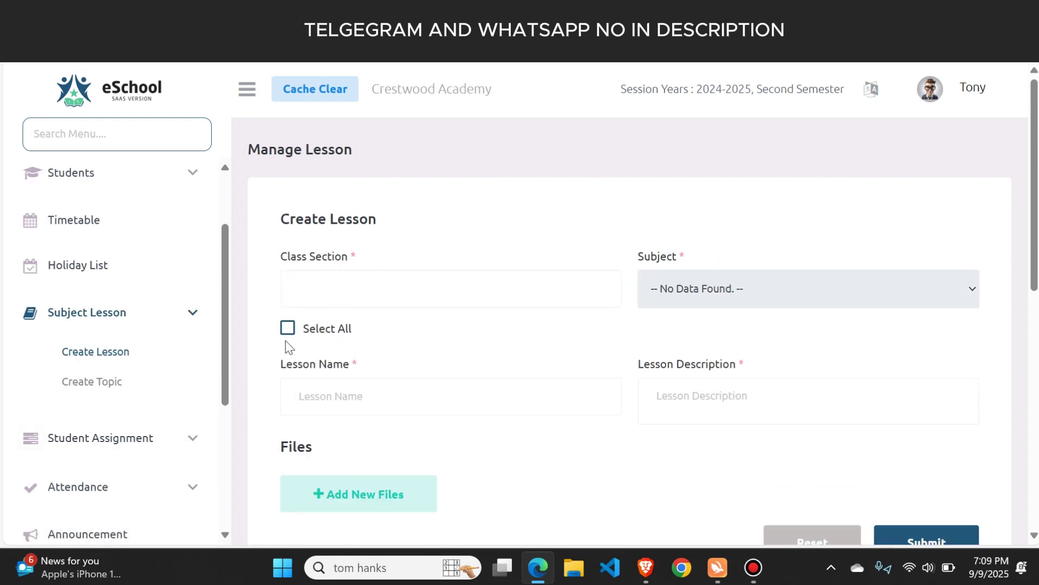
{"action": "scroll", "coordinate": [489, 328], "scroll_direction": "down", "scroll_amount": 2}
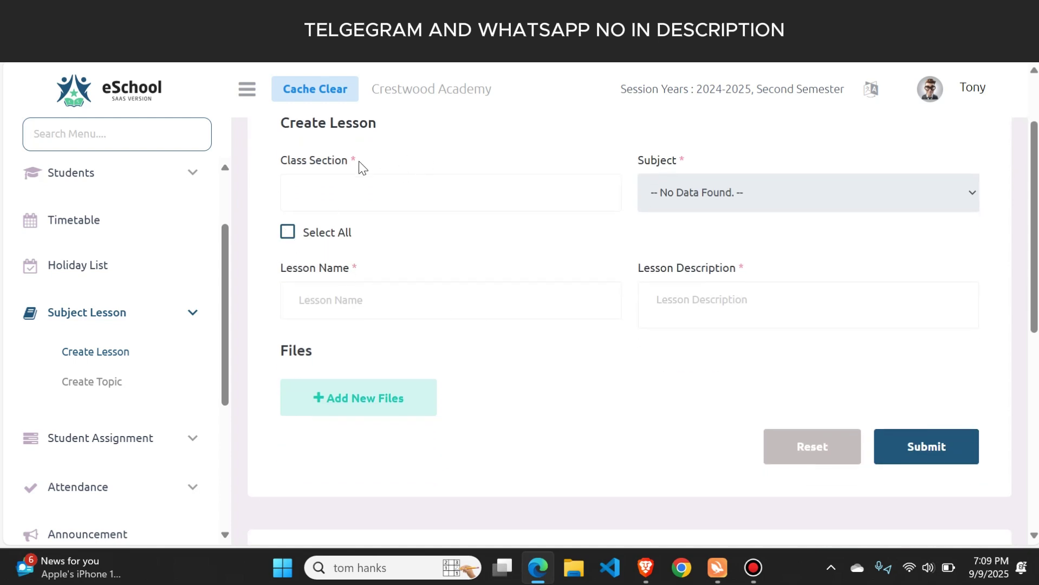
{"action": "left_click", "coordinate": [421, 185]}
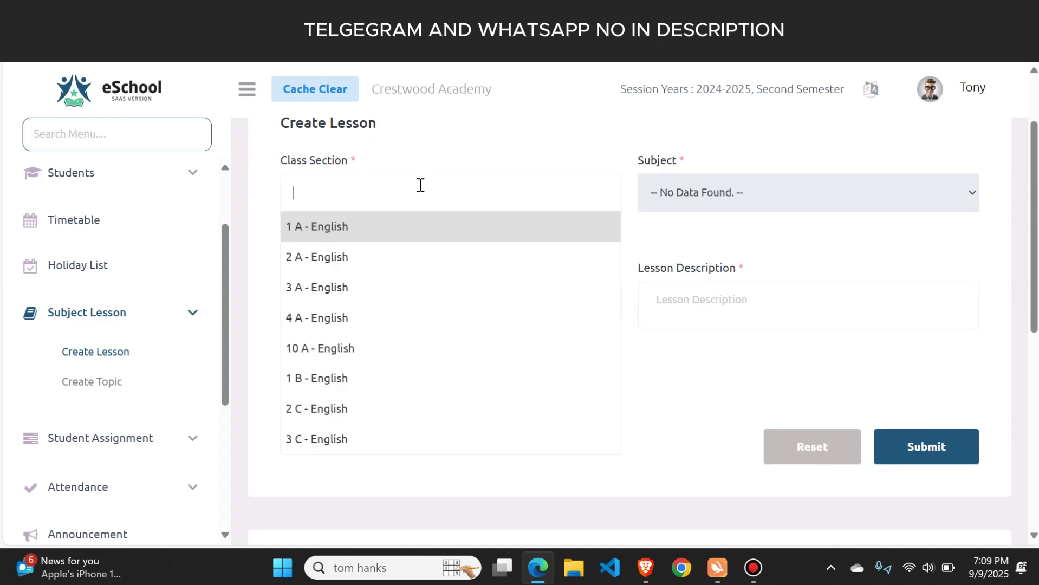
{"action": "left_click", "coordinate": [320, 294]}
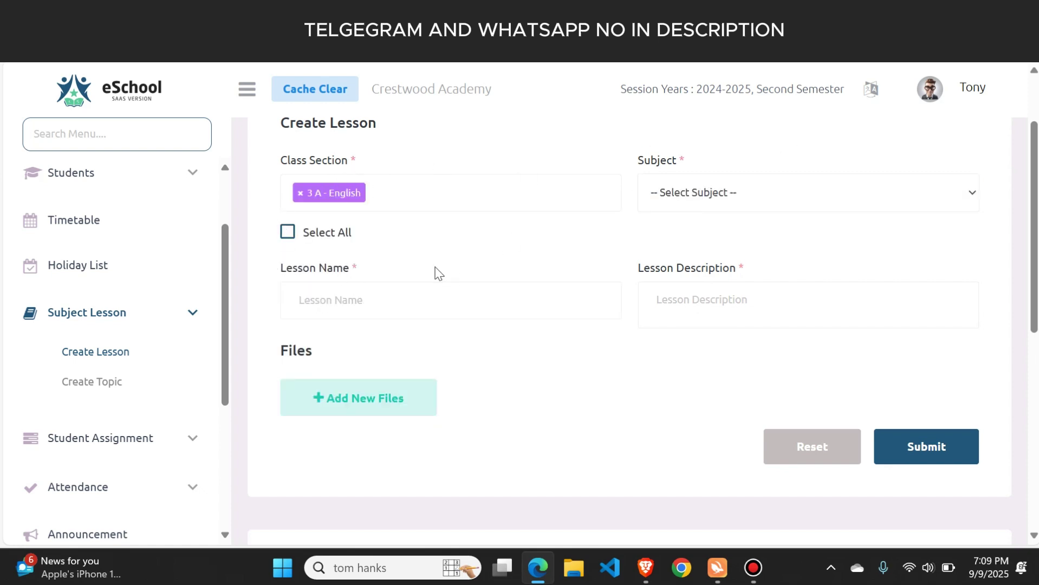
Visit the lesson name and description fields and add one empty file row
{"action": "left_click", "coordinate": [329, 310]}
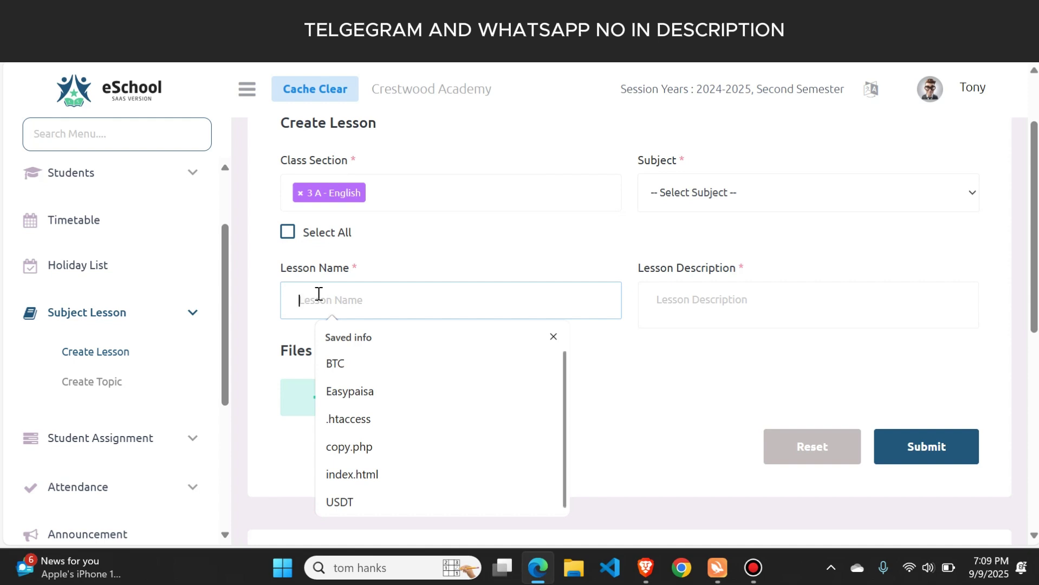
{"action": "left_click", "coordinate": [735, 299]}
{"action": "scroll", "coordinate": [450, 248], "scroll_direction": "down", "scroll_amount": 2}
{"action": "left_click", "coordinate": [290, 279]}
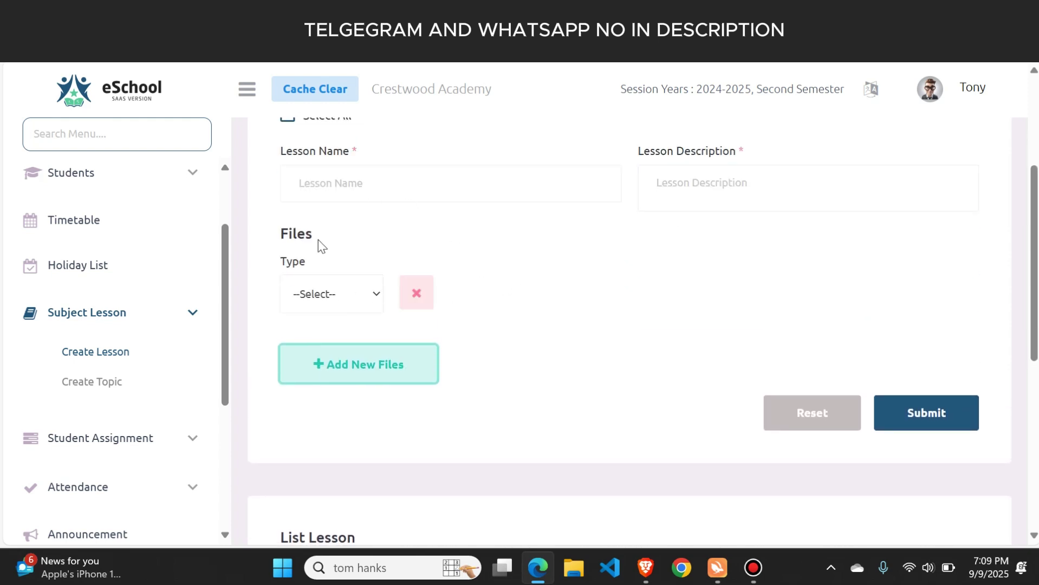
{"action": "left_click", "coordinate": [189, 313]}
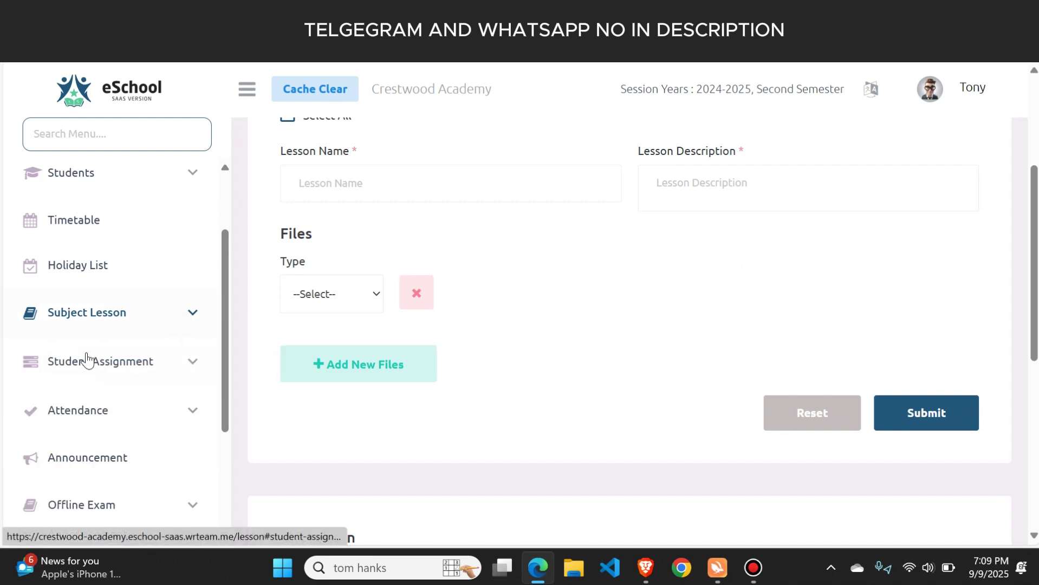
{"action": "left_click", "coordinate": [81, 360]}
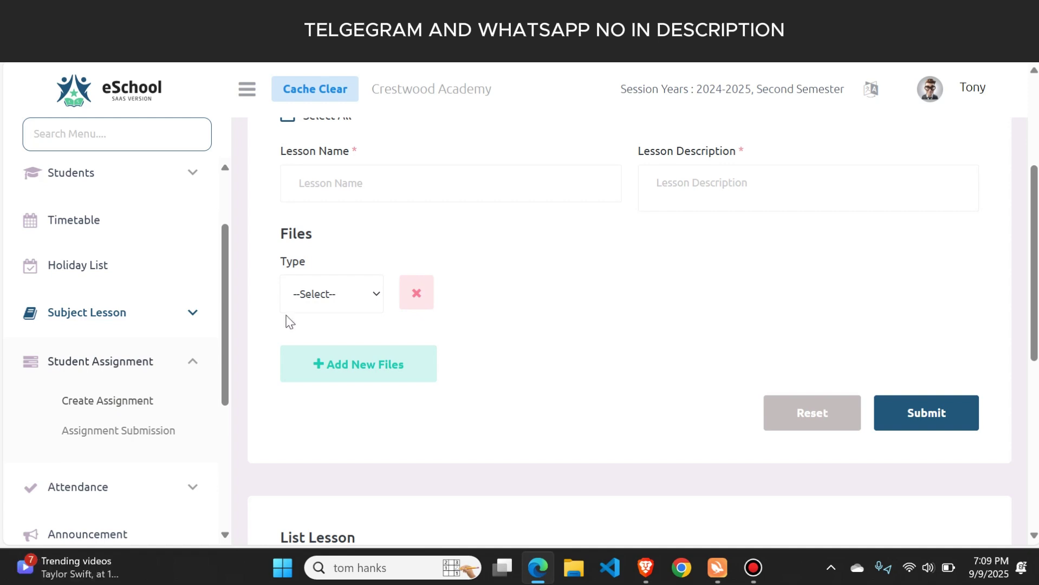
Open Student Assignment > Create Assignment, then expand Attendance in the sidebar
{"action": "left_click", "coordinate": [110, 268]}
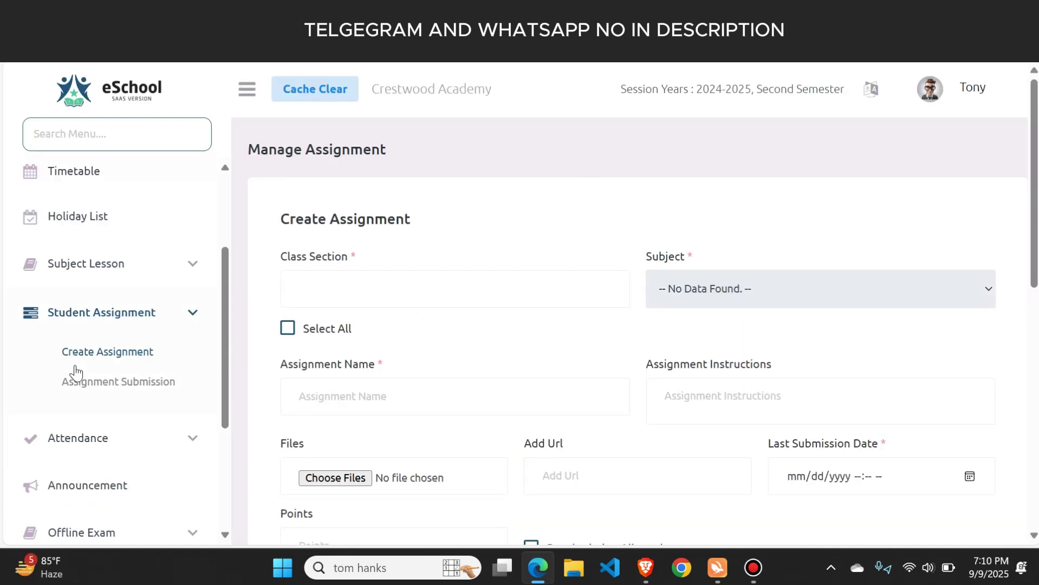
{"action": "scroll", "coordinate": [75, 372], "scroll_direction": "down", "scroll_amount": 4}
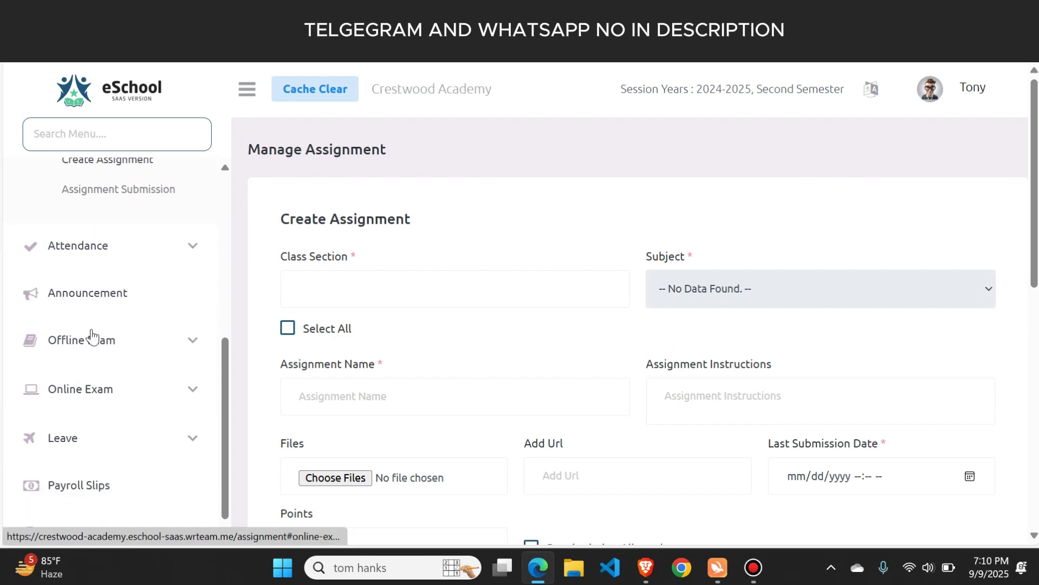
{"action": "left_click", "coordinate": [102, 244]}
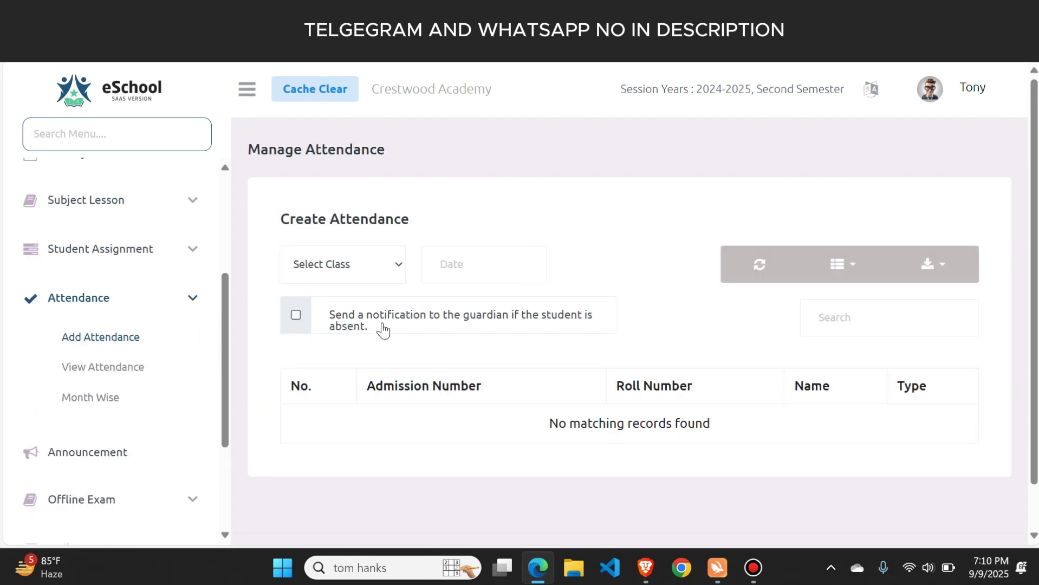
Load the attendance sheet for class 1 A - English
{"action": "left_click_drag", "start_coordinate": [378, 330], "coordinate": [325, 324]}
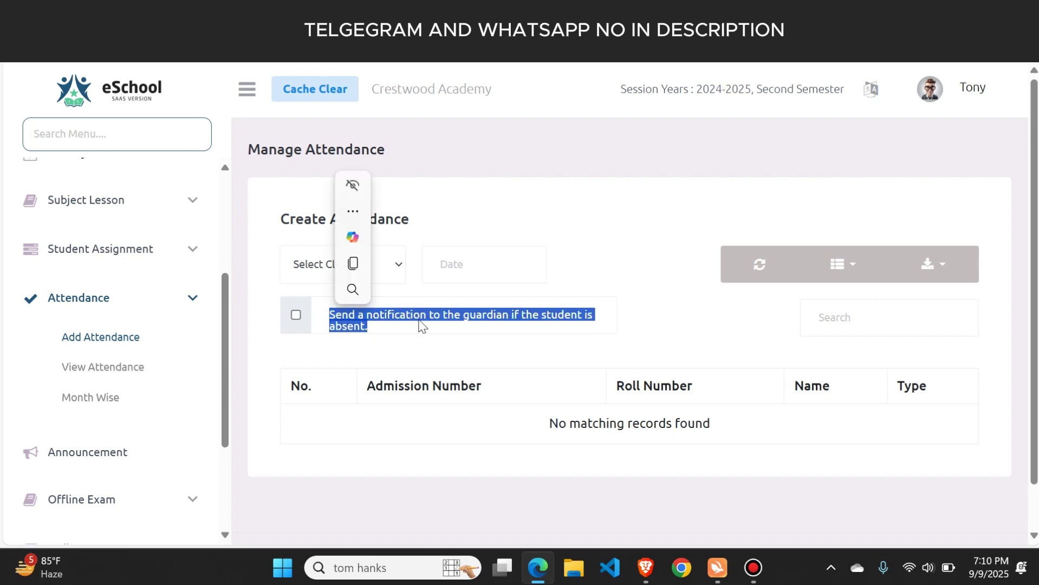
{"action": "left_click", "coordinate": [289, 326]}
{"action": "left_click", "coordinate": [339, 269]}
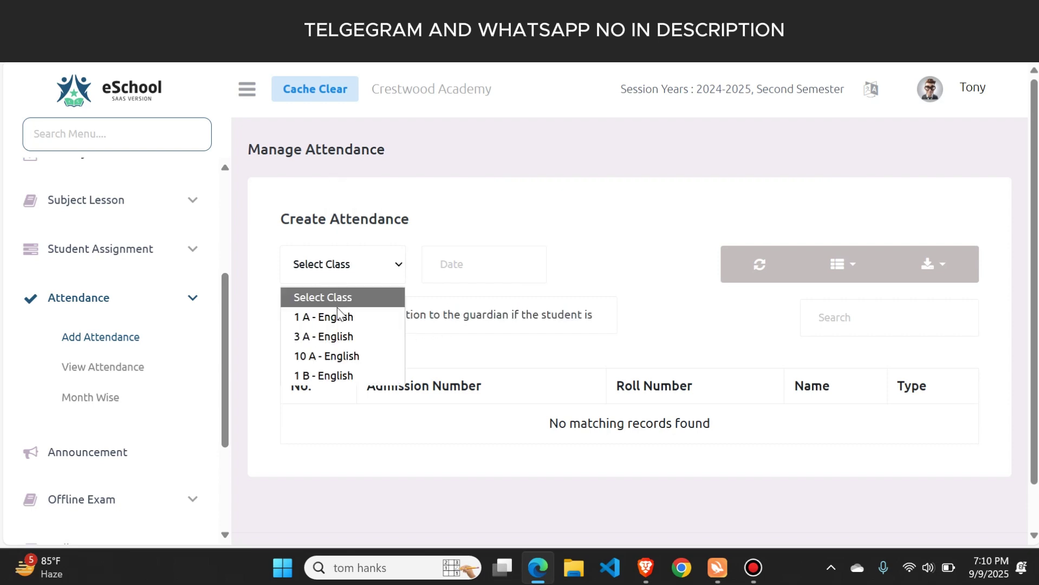
{"action": "left_click", "coordinate": [337, 319]}
Mark the first student Absent, leaving the other students Present
{"action": "scroll", "coordinate": [661, 325], "scroll_direction": "down", "scroll_amount": 2}
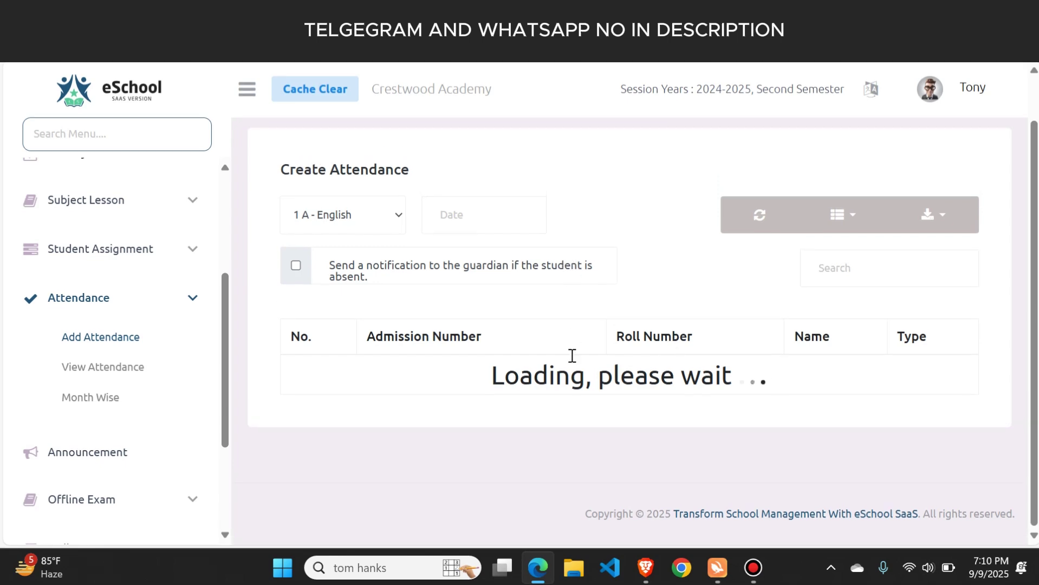
{"action": "scroll", "coordinate": [466, 249], "scroll_direction": "down", "scroll_amount": 3}
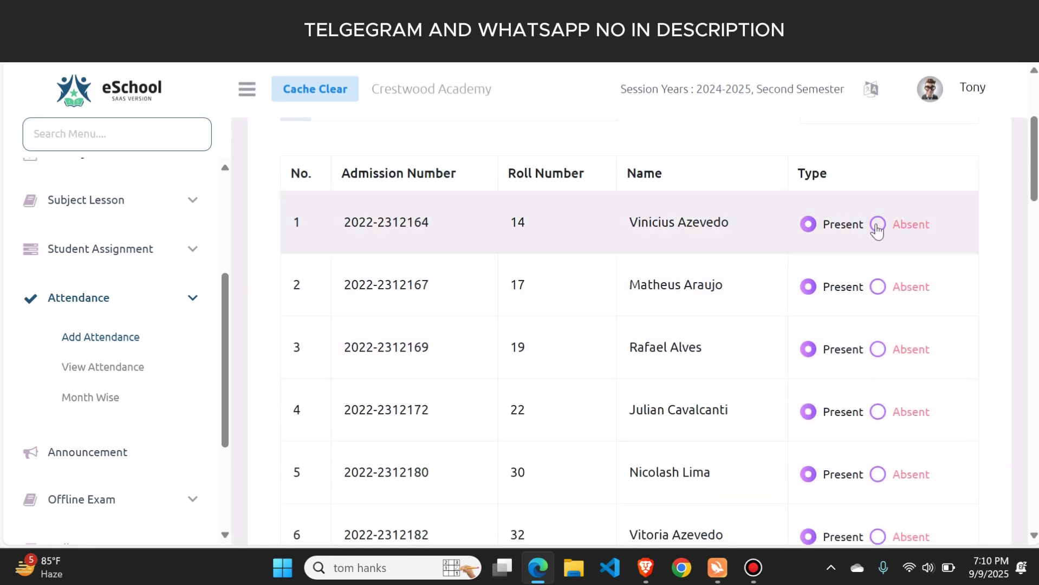
{"action": "left_click", "coordinate": [877, 224]}
{"action": "scroll", "coordinate": [761, 318], "scroll_direction": "up", "scroll_amount": 3}
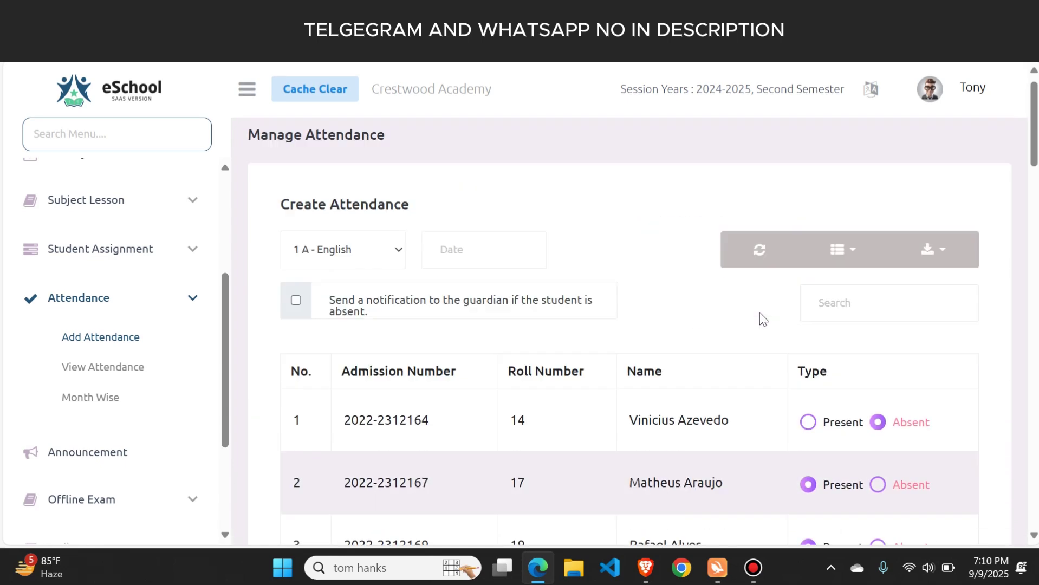
{"action": "scroll", "coordinate": [761, 318], "scroll_direction": "down", "scroll_amount": 2}
{"action": "scroll", "coordinate": [671, 408], "scroll_direction": "down", "scroll_amount": 15}
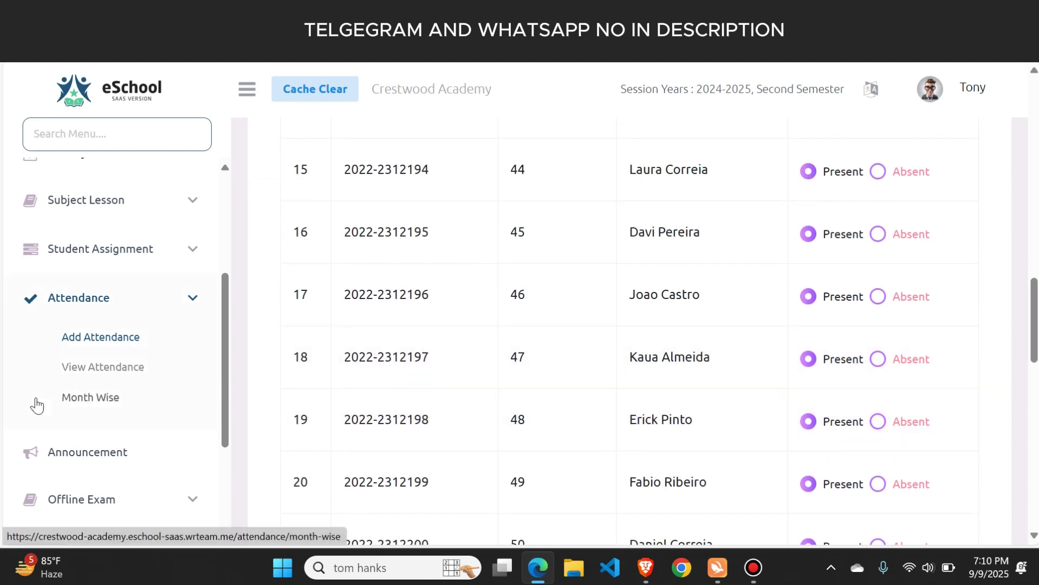
{"action": "scroll", "coordinate": [106, 458], "scroll_direction": "down", "scroll_amount": 2}
Expand the Offline Exam, Online Exam and Leave sidebar menus and open Apply Leave
{"action": "left_click", "coordinate": [93, 327]}
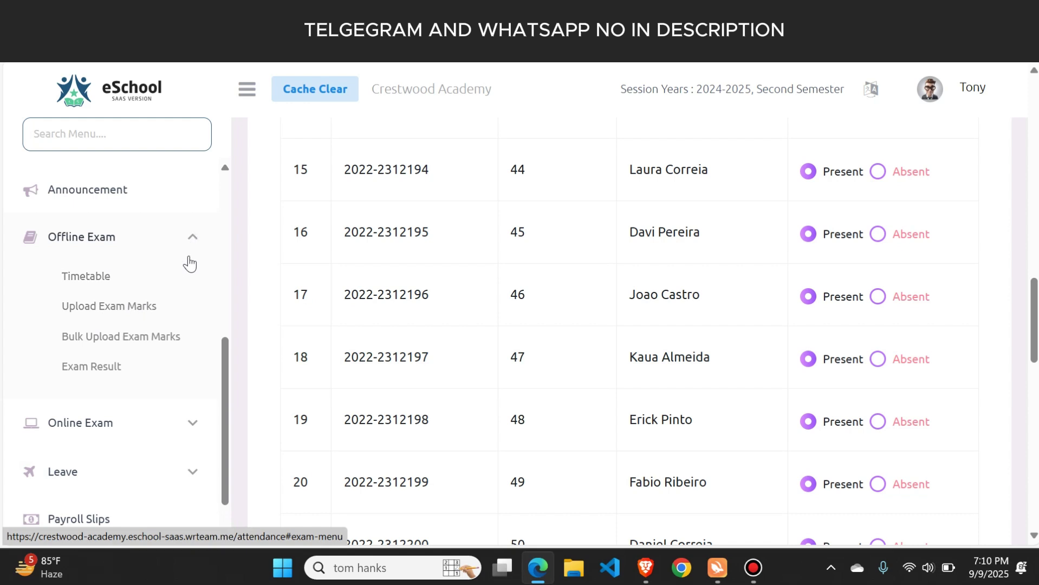
{"action": "left_click", "coordinate": [135, 435]}
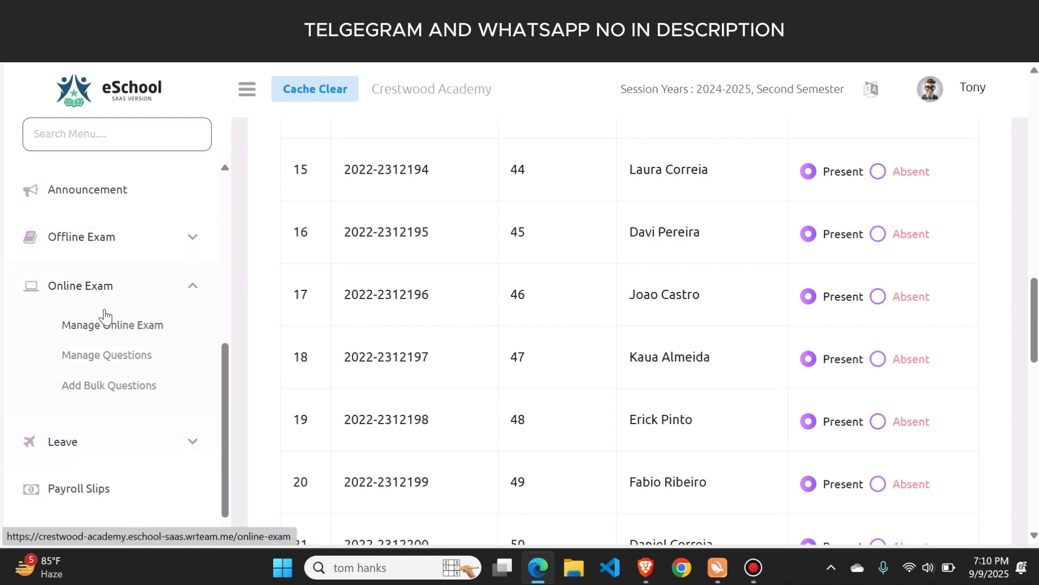
{"action": "scroll", "coordinate": [120, 353], "scroll_direction": "down", "scroll_amount": 1}
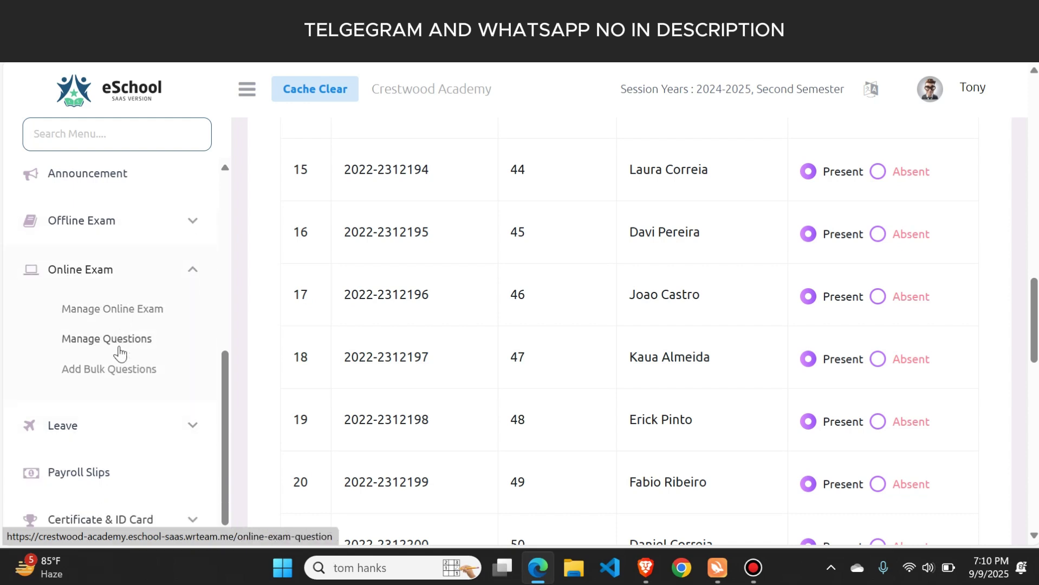
{"action": "left_click", "coordinate": [121, 440]}
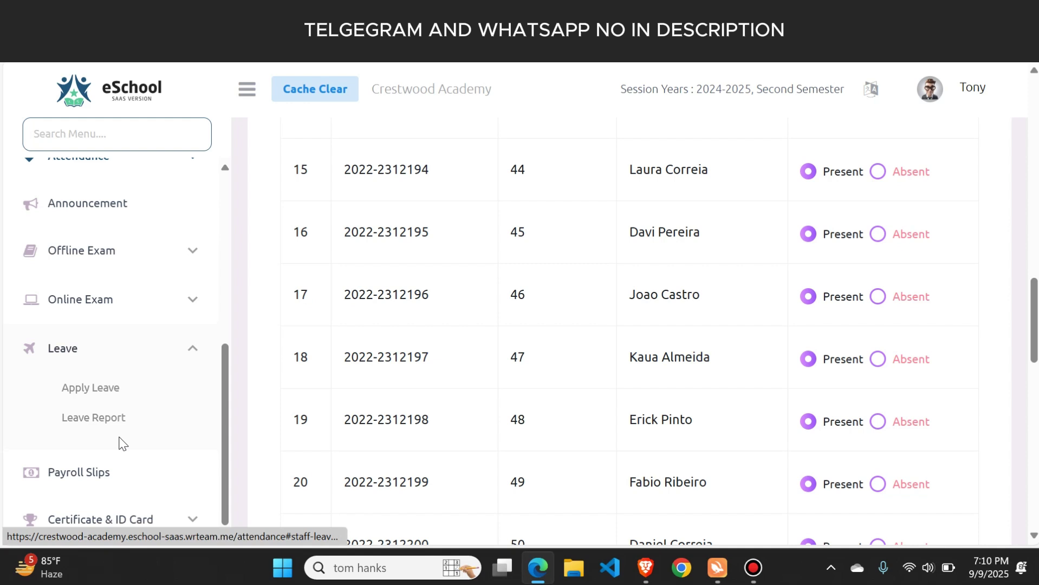
{"action": "left_click", "coordinate": [86, 390]}
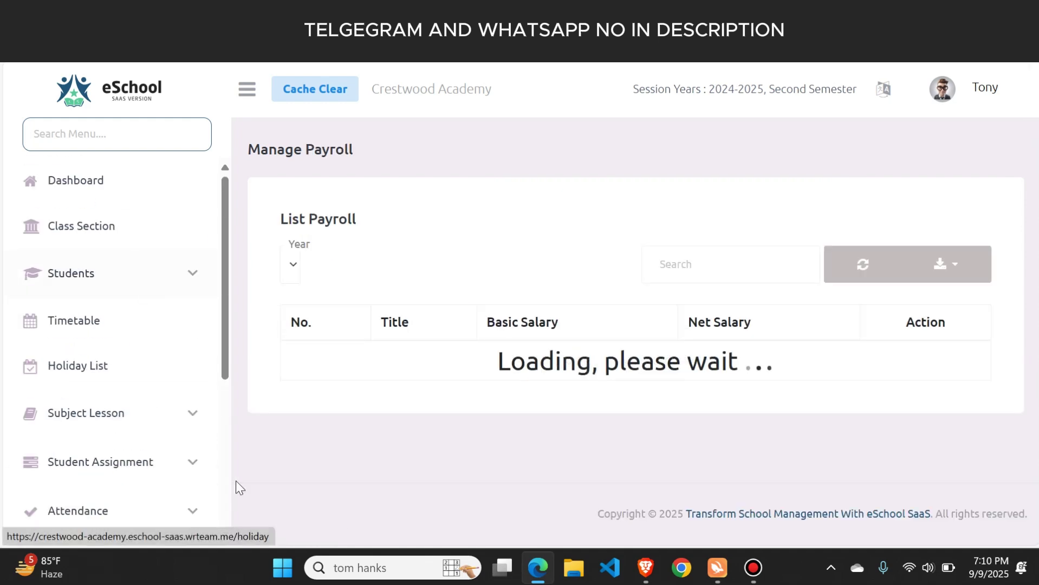
Switch to the admin window in Brave and return to the school admin dashboard
{"action": "left_click", "coordinate": [644, 576]}
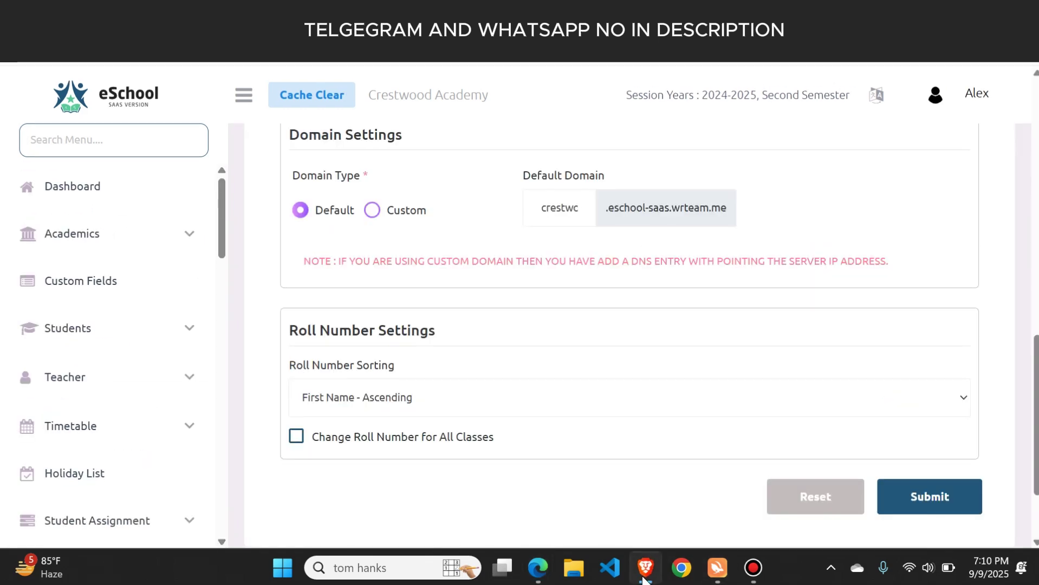
{"action": "left_click", "coordinate": [112, 110]}
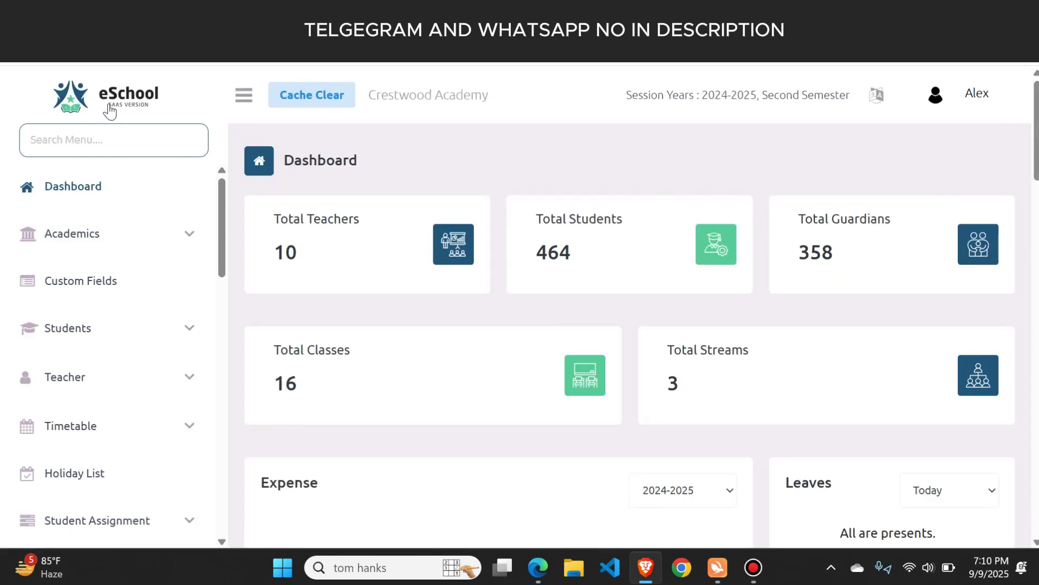